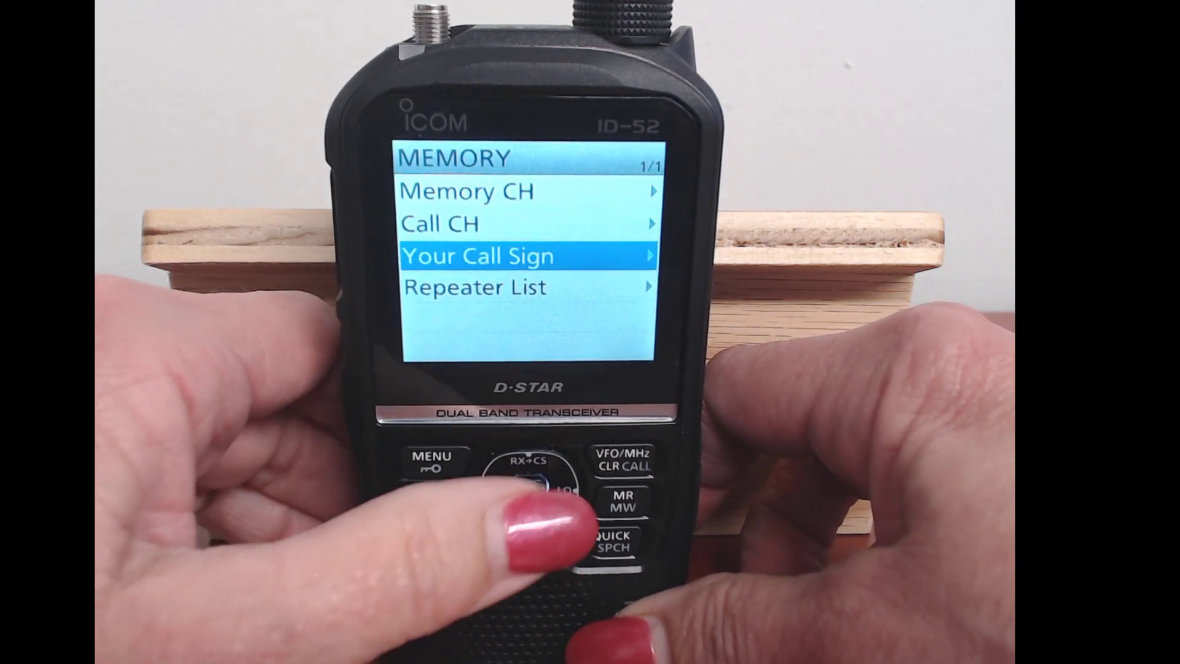
left_click(529, 488)
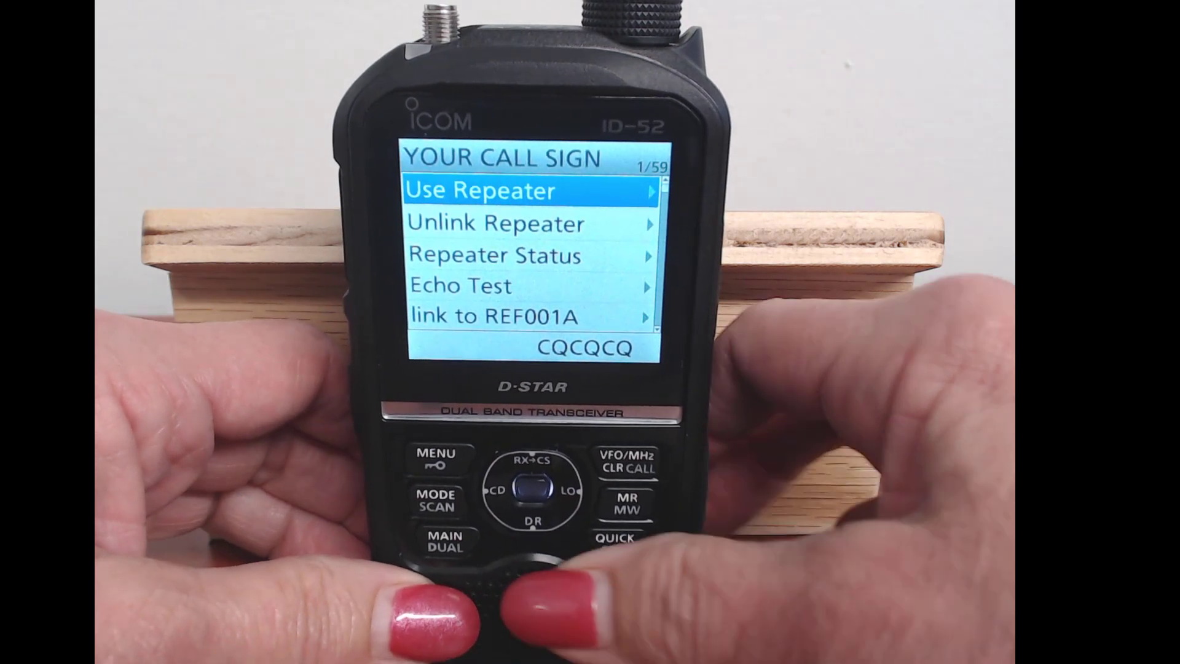
key("Down")
key("Down")
key("Down")
key("Down")
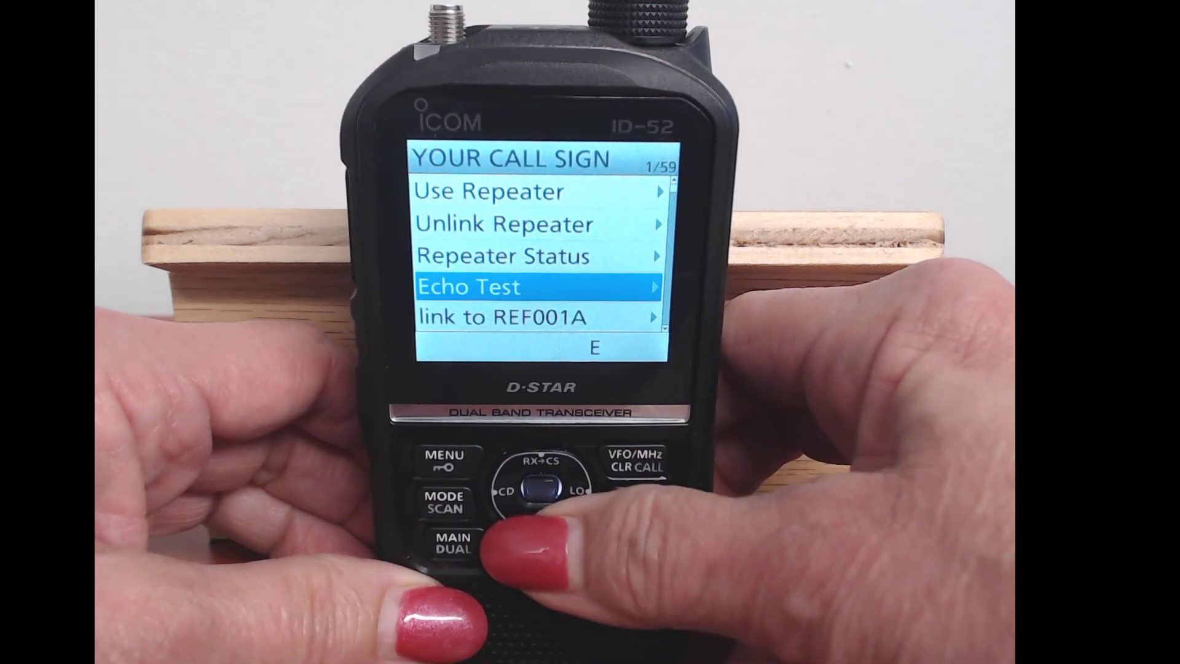
key("Down")
key("Down")
key("Down")
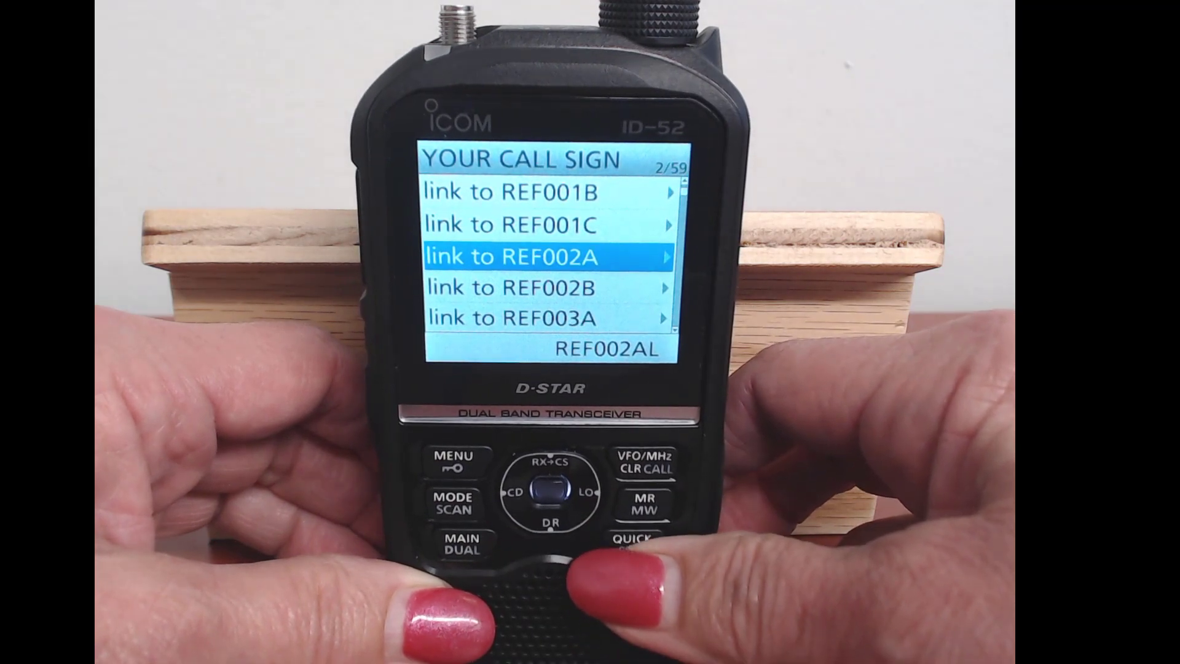
left_click(631, 541)
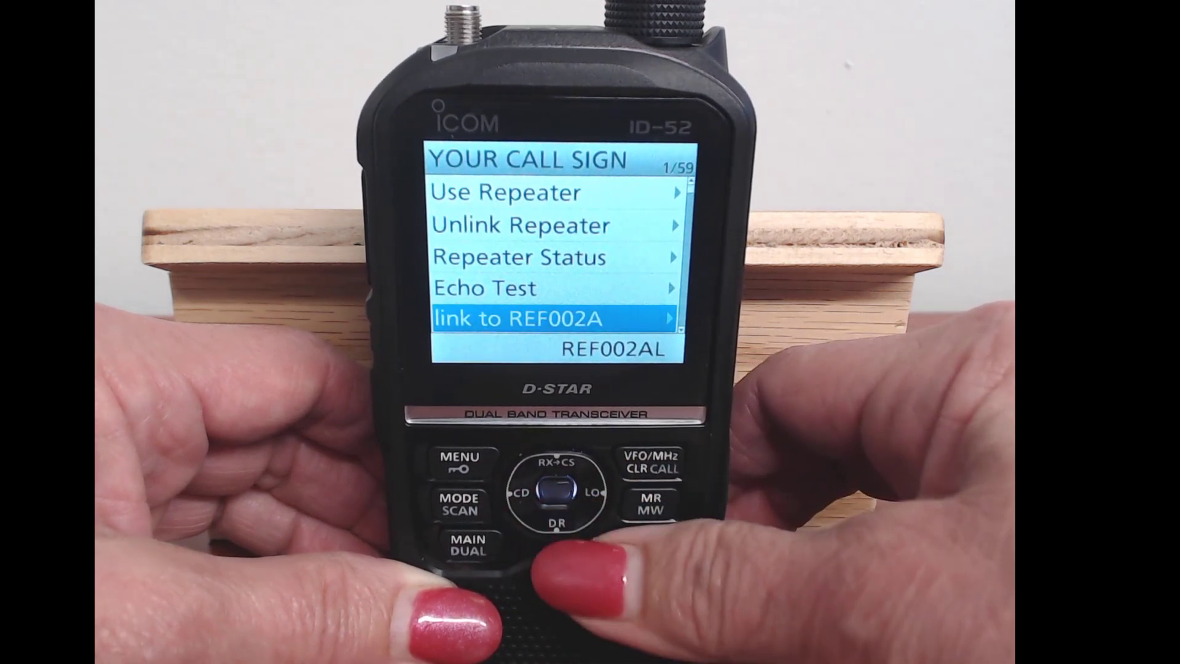
key("Down")
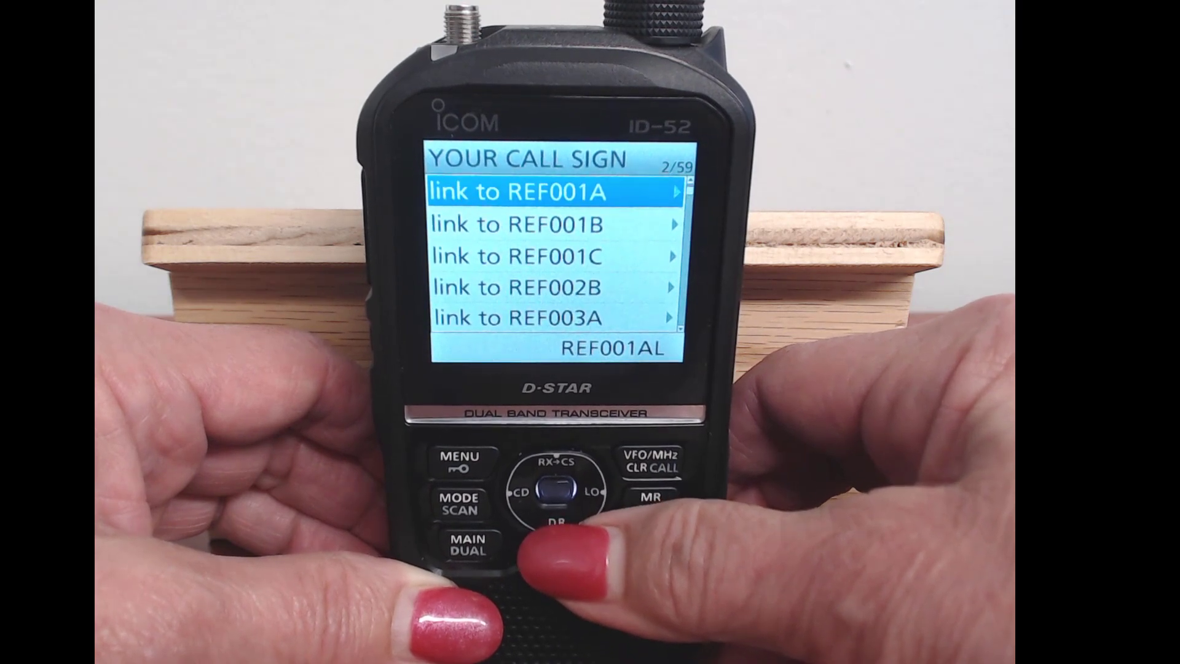
key("Down")
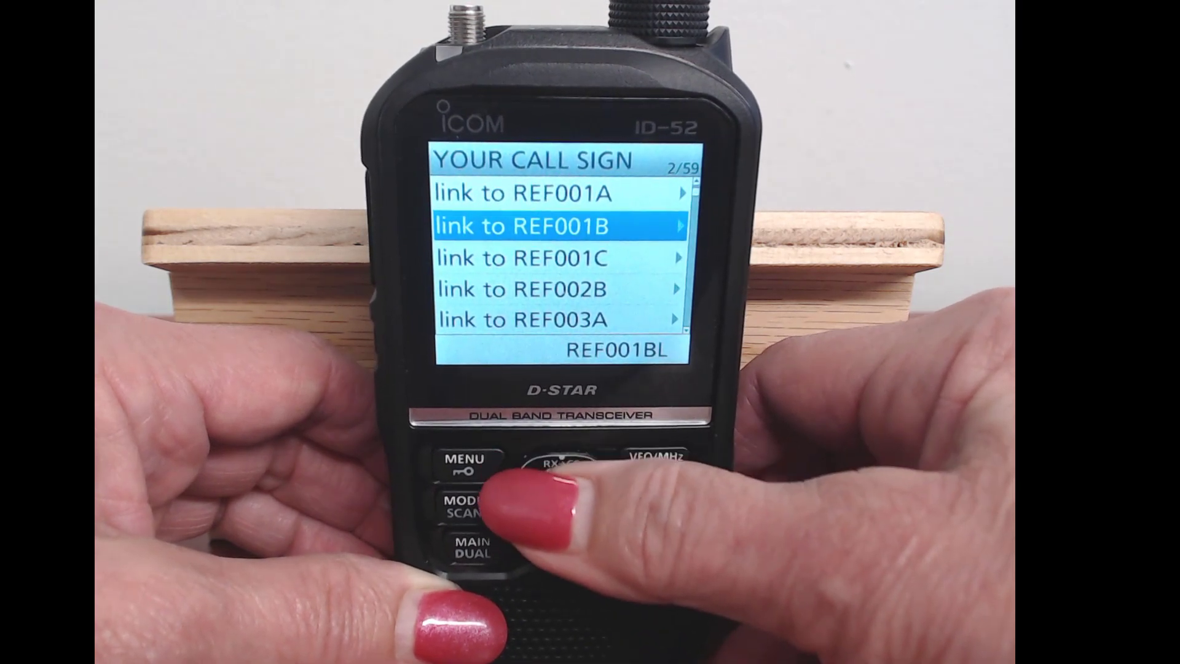
key("Up")
key("Up")
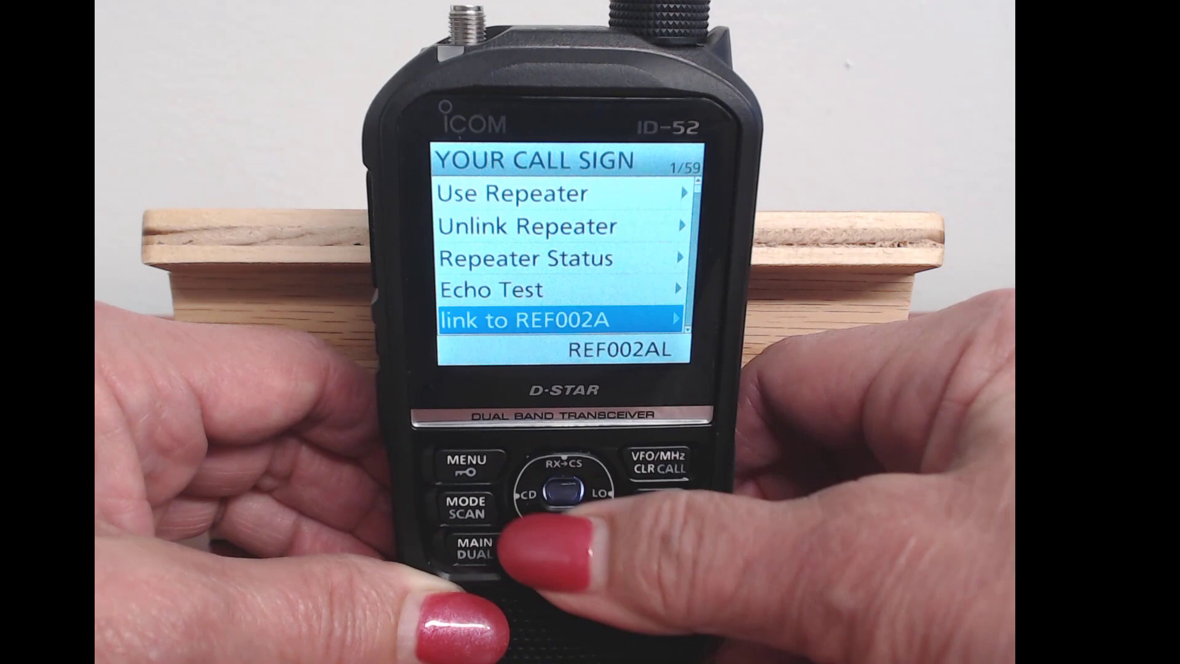
key("Down")
key("Down")
key("Down")
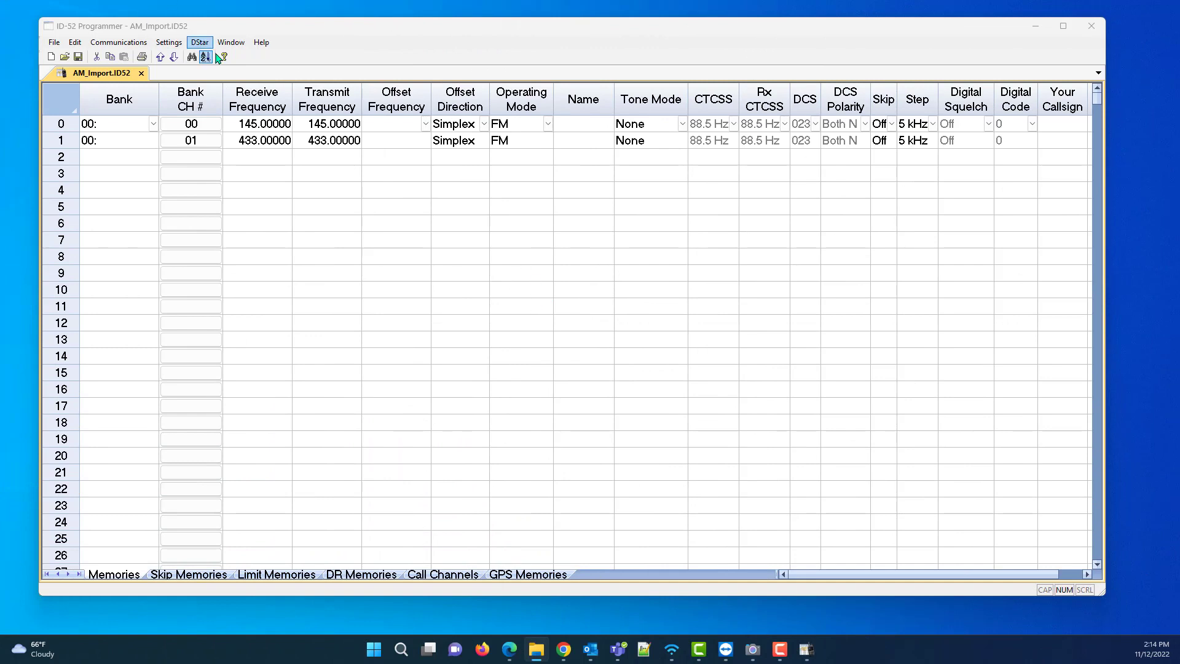
Step: Check for programmer updates and install the needed module update with the programmer closed
left_click(262, 42)
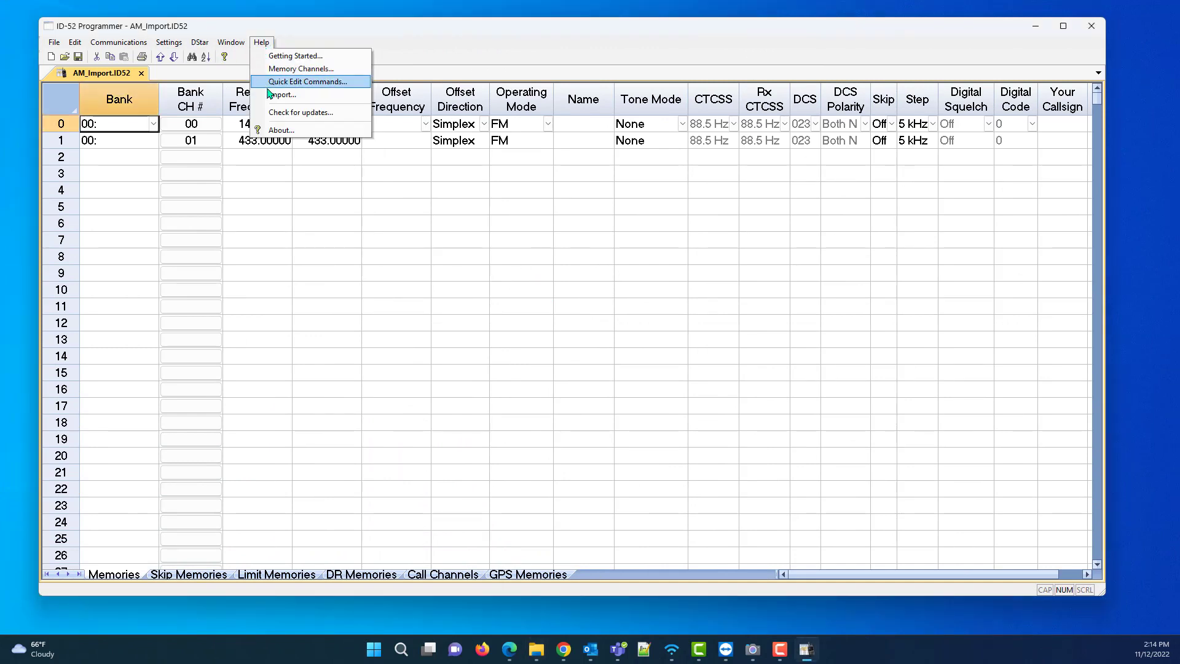
left_click(270, 114)
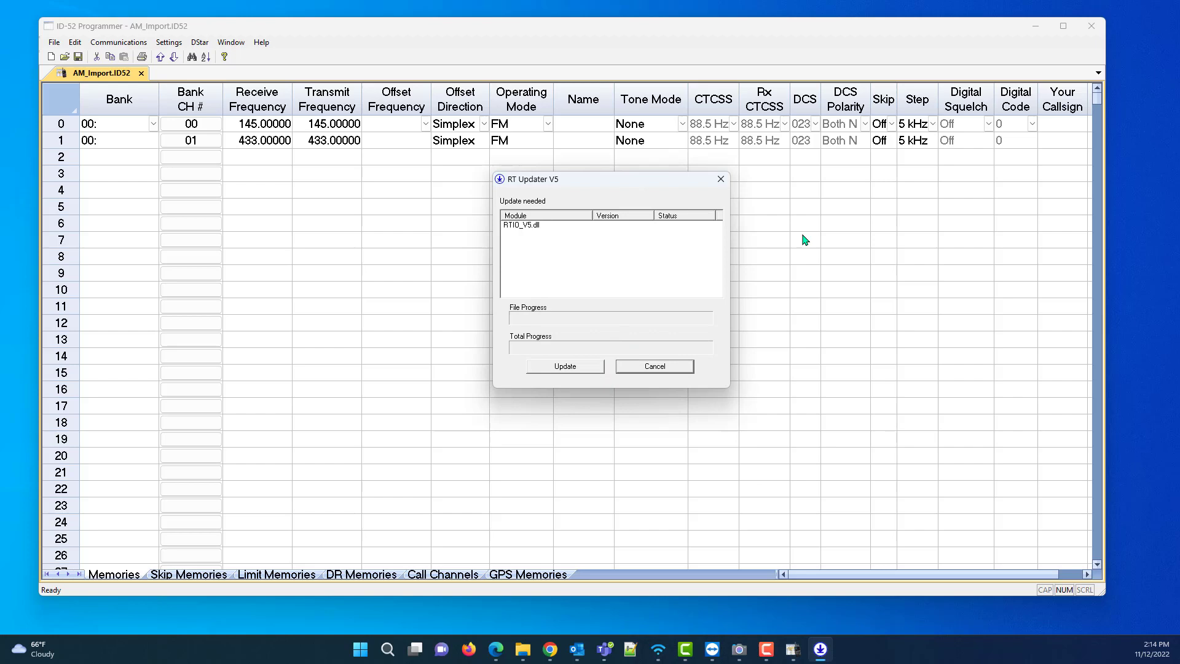
left_click(1096, 30)
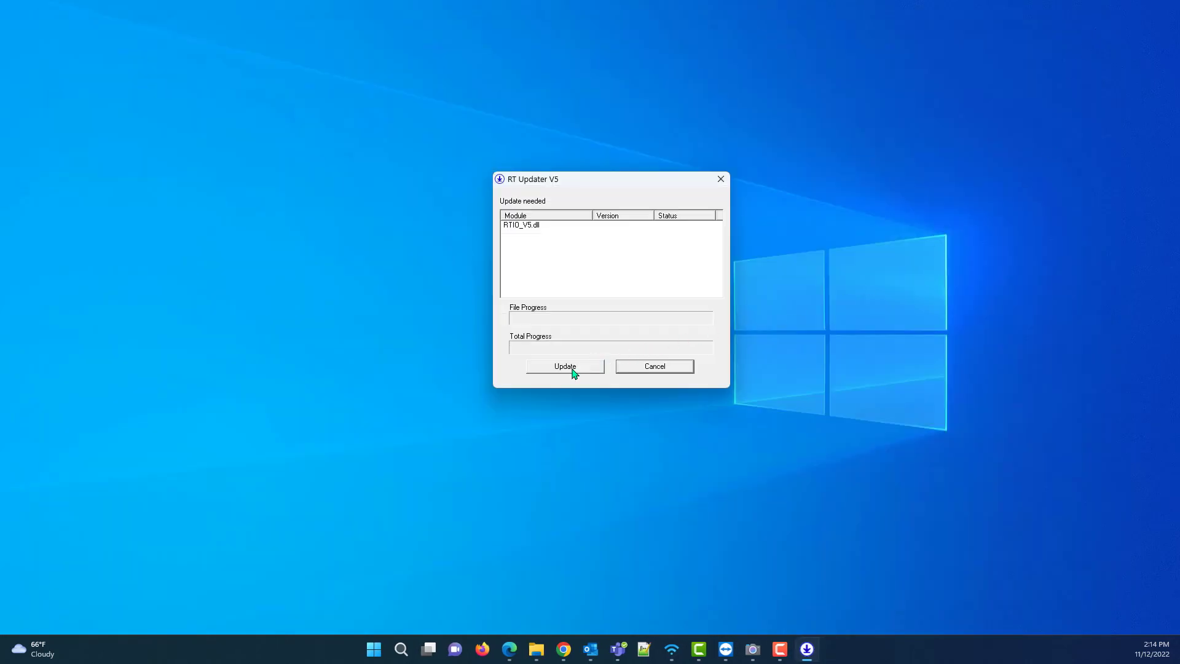
left_click(572, 368)
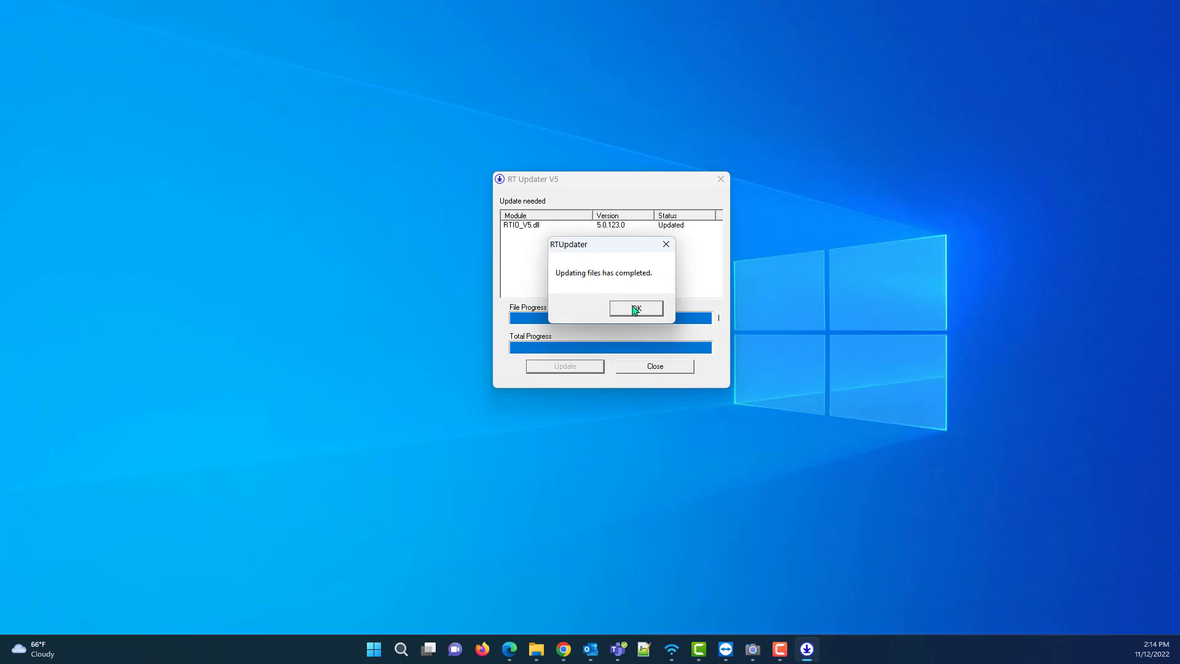
left_click(637, 309)
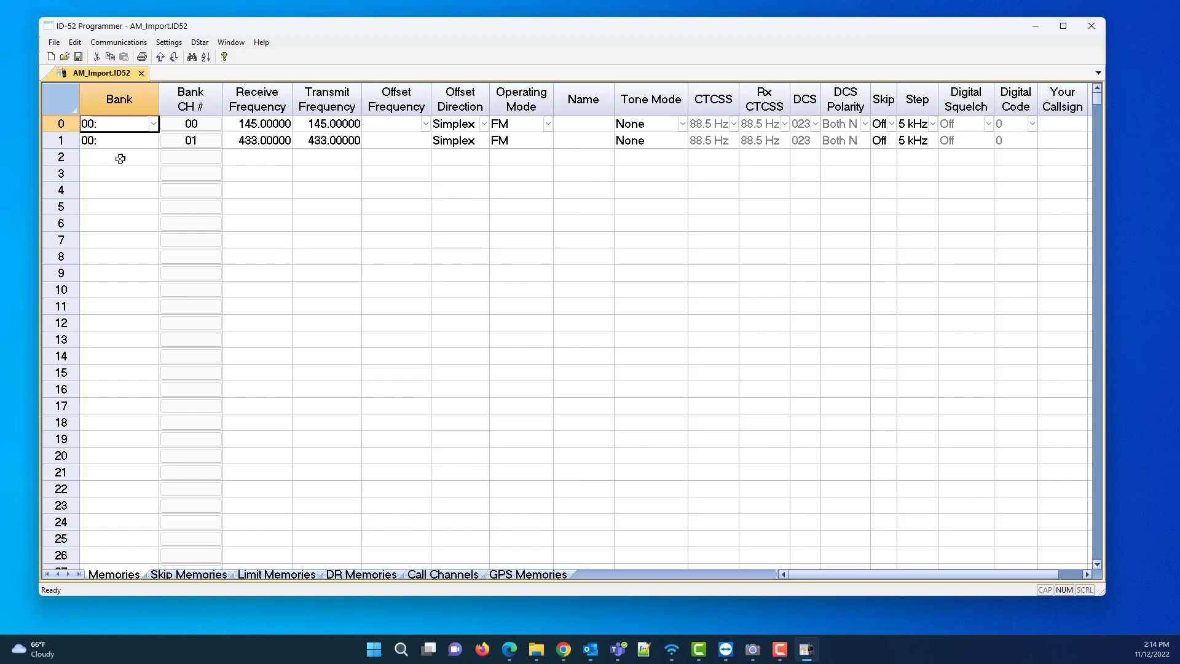
Step: Open the Digital (D-Star) settings and review the Your Callsign list, returning to its first entry
left_click(199, 42)
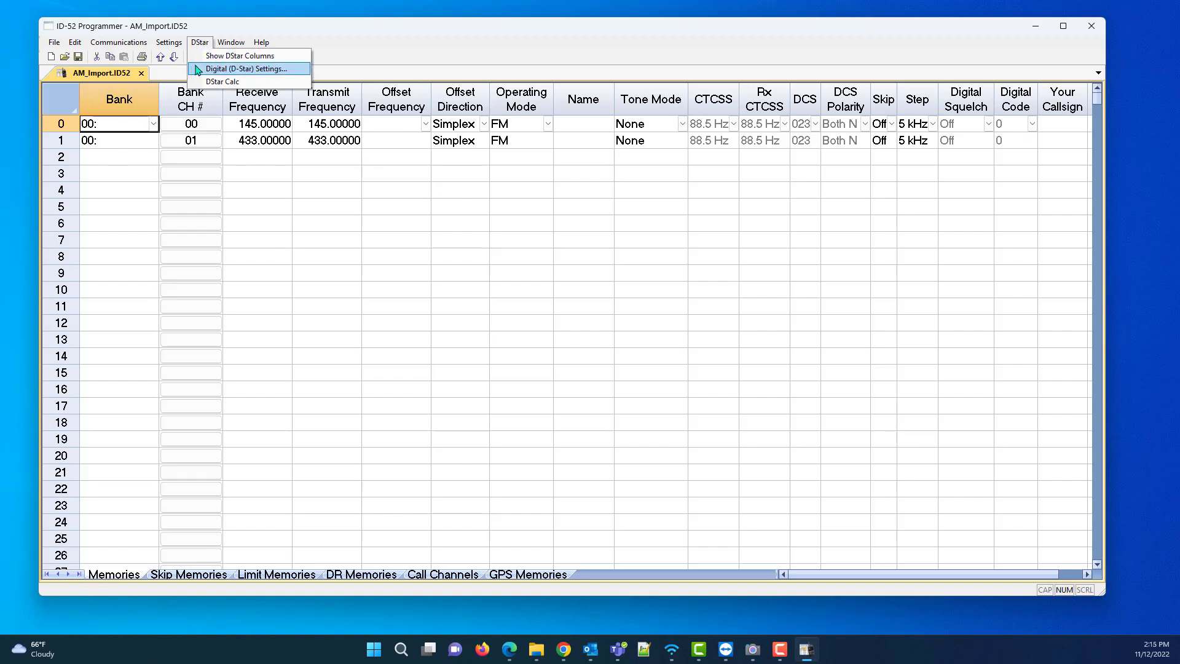
left_click(206, 70)
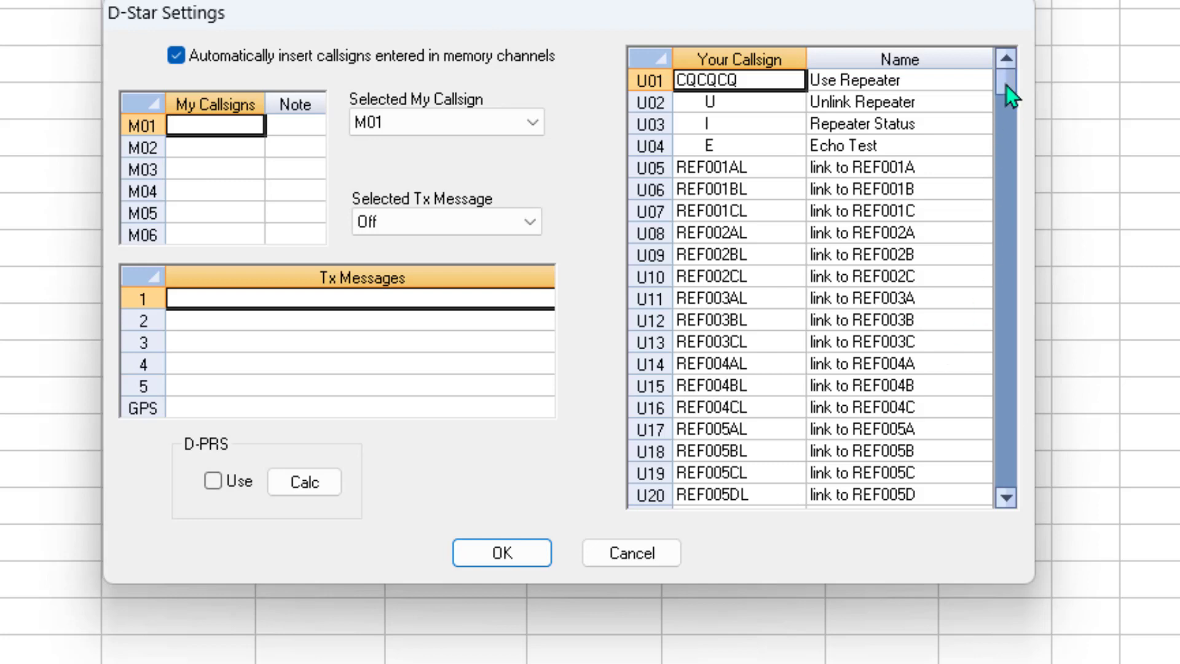
left_click_drag(1011, 92, 1008, 108)
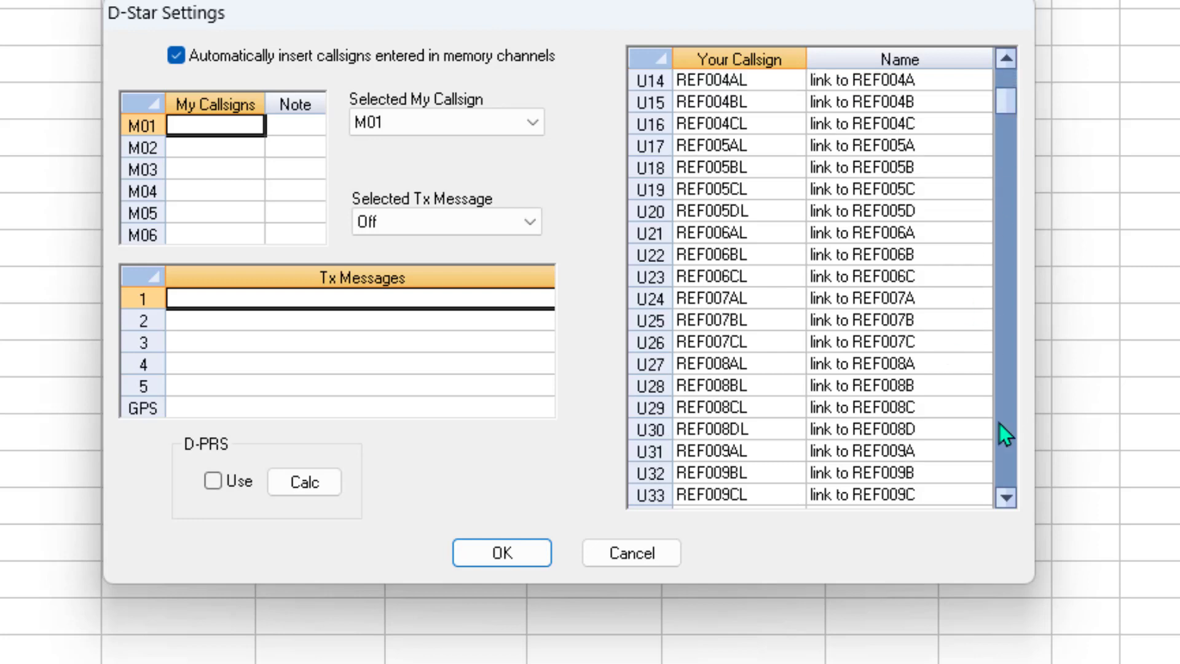
left_click(1006, 497)
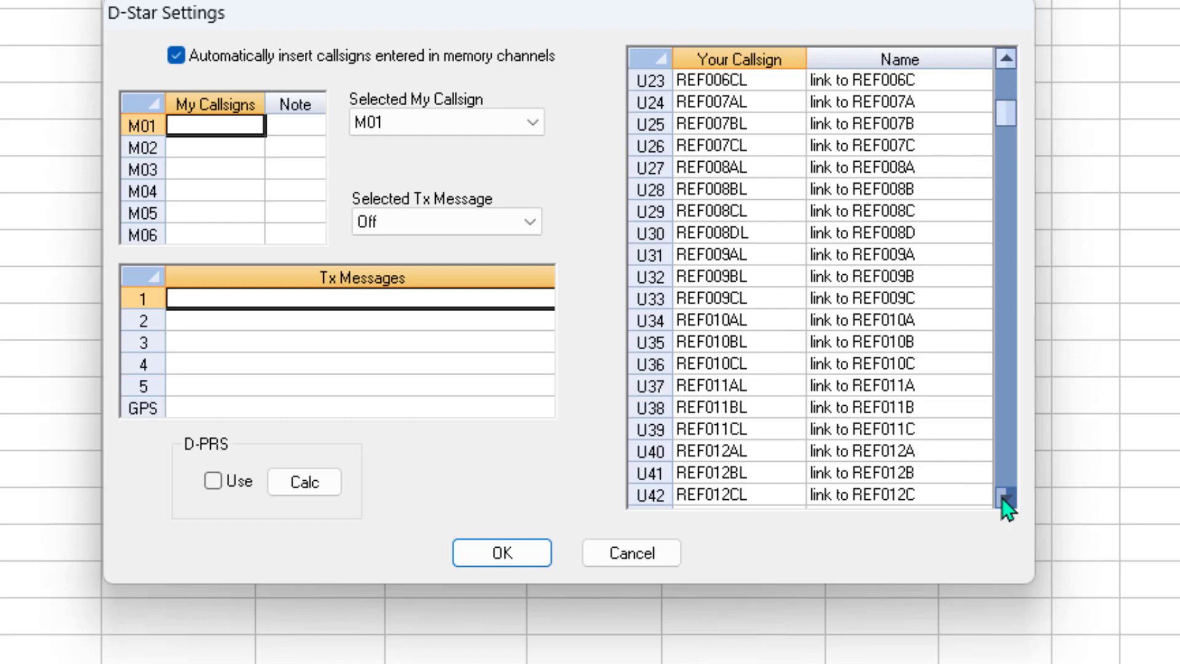
left_click_drag(1004, 499, 1004, 499)
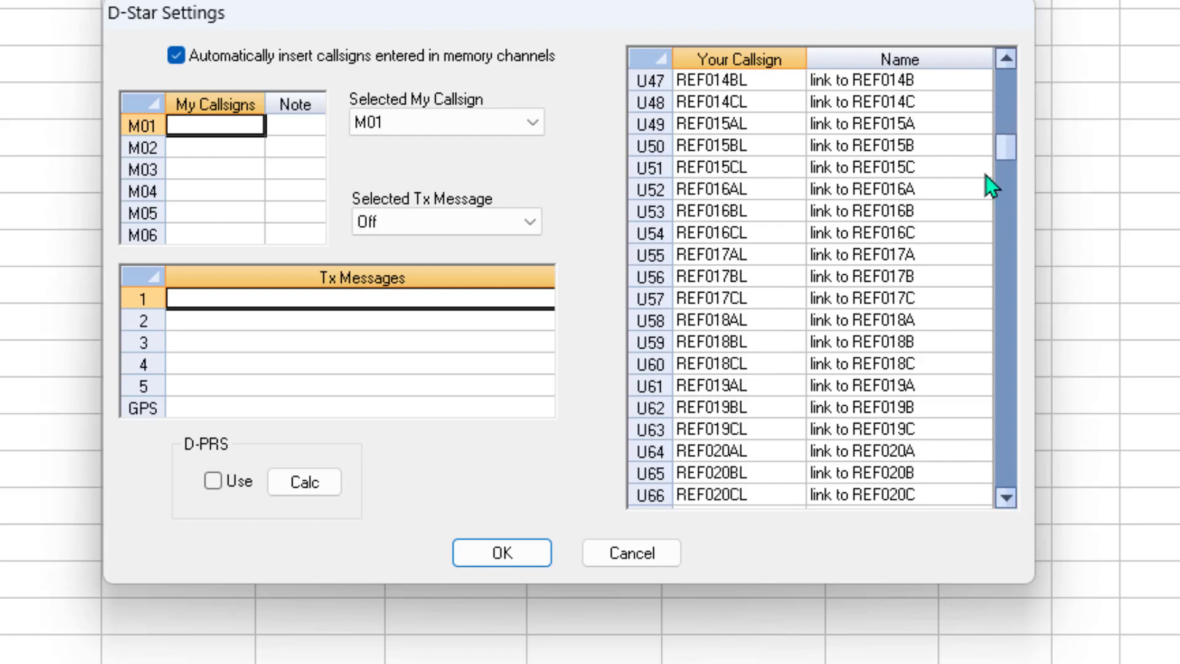
left_click_drag(1009, 145, 1014, 92)
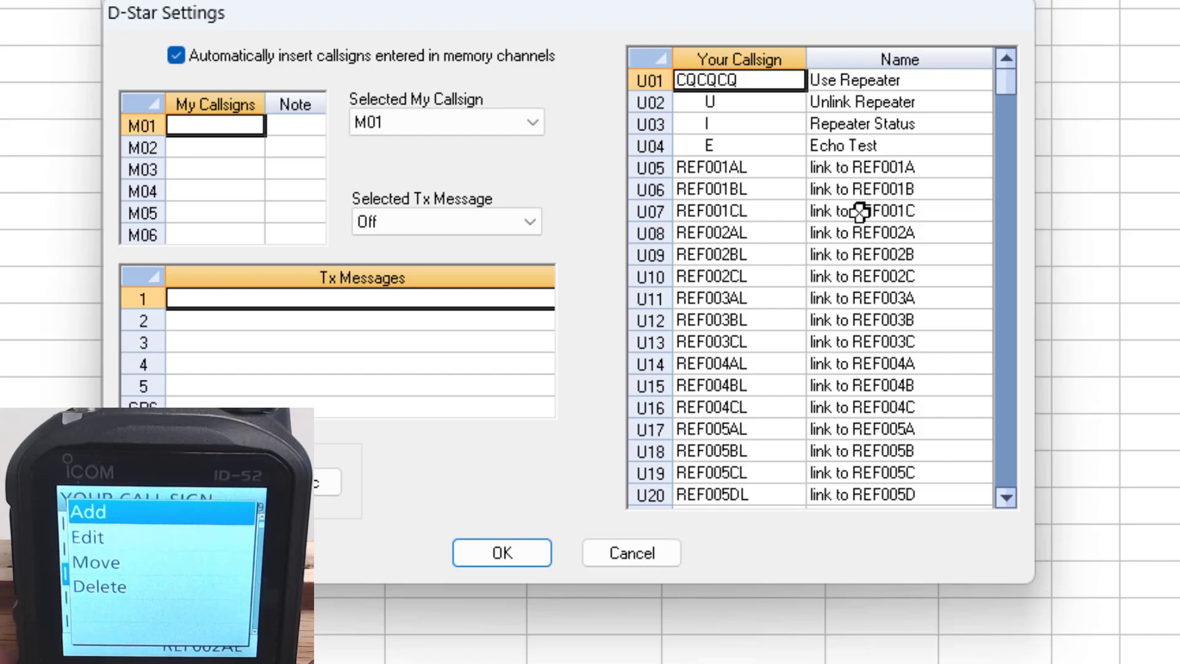
Step: Delete the link to REF001A entry at U05 in the Your Callsign list and insert a blank row in its place
left_click(642, 168)
key("Delete")
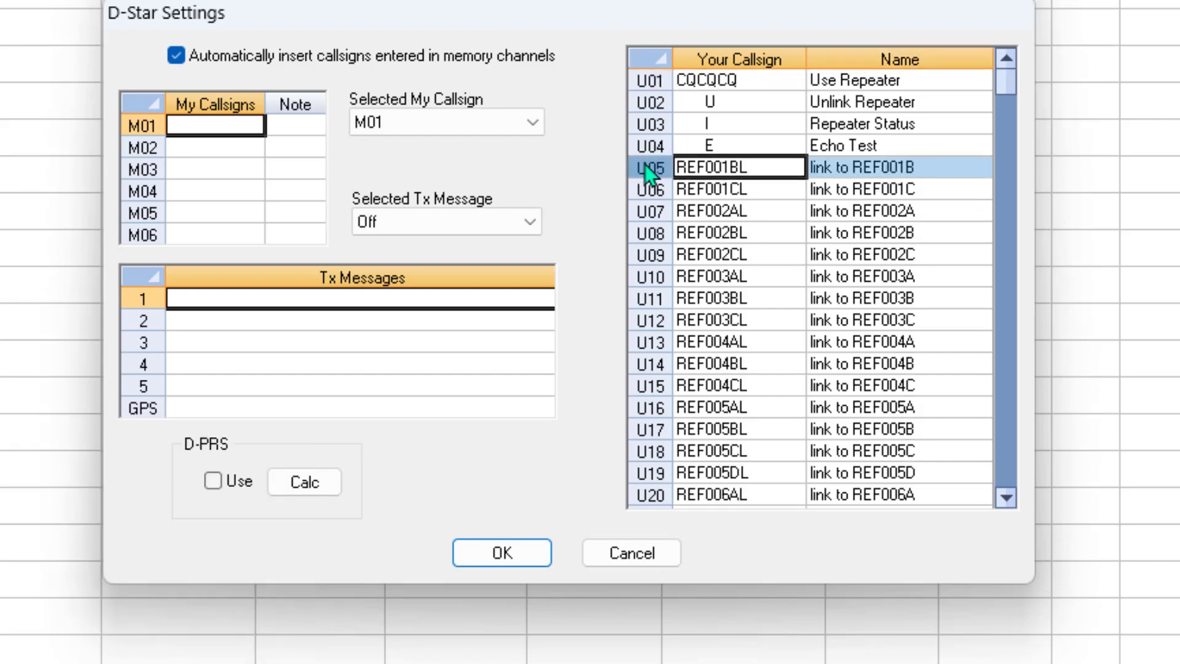
right_click(644, 164)
left_click(669, 282)
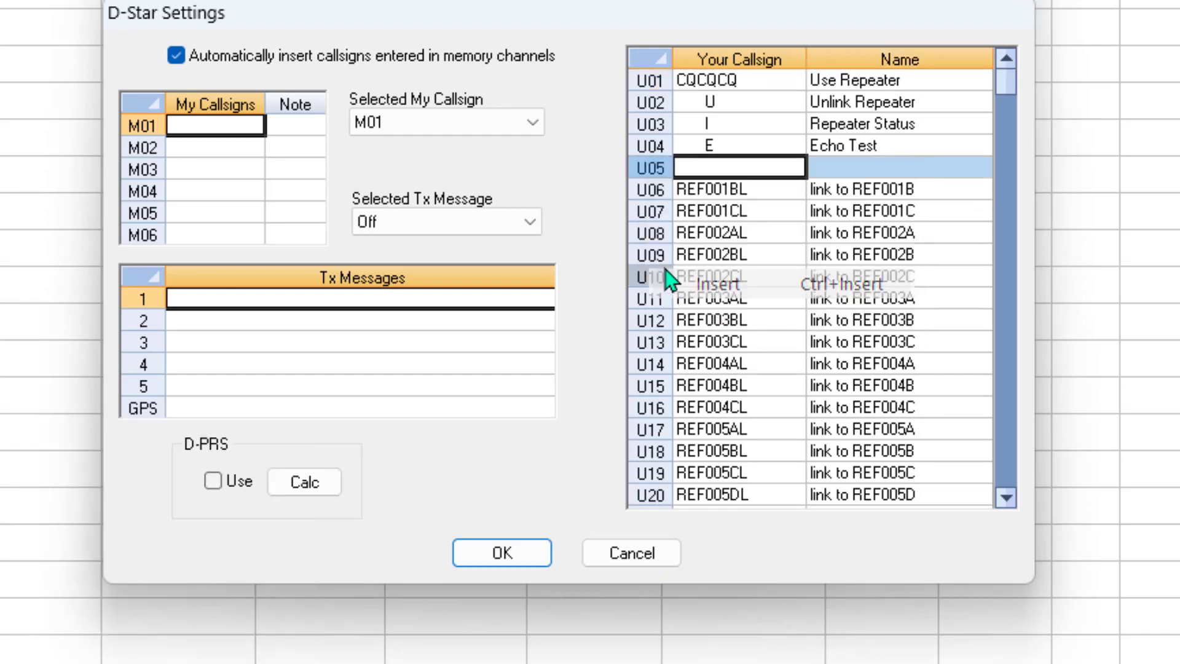
Step: Insert ten more blank rows at U05, above the link to REF001B entry
right_click(646, 169)
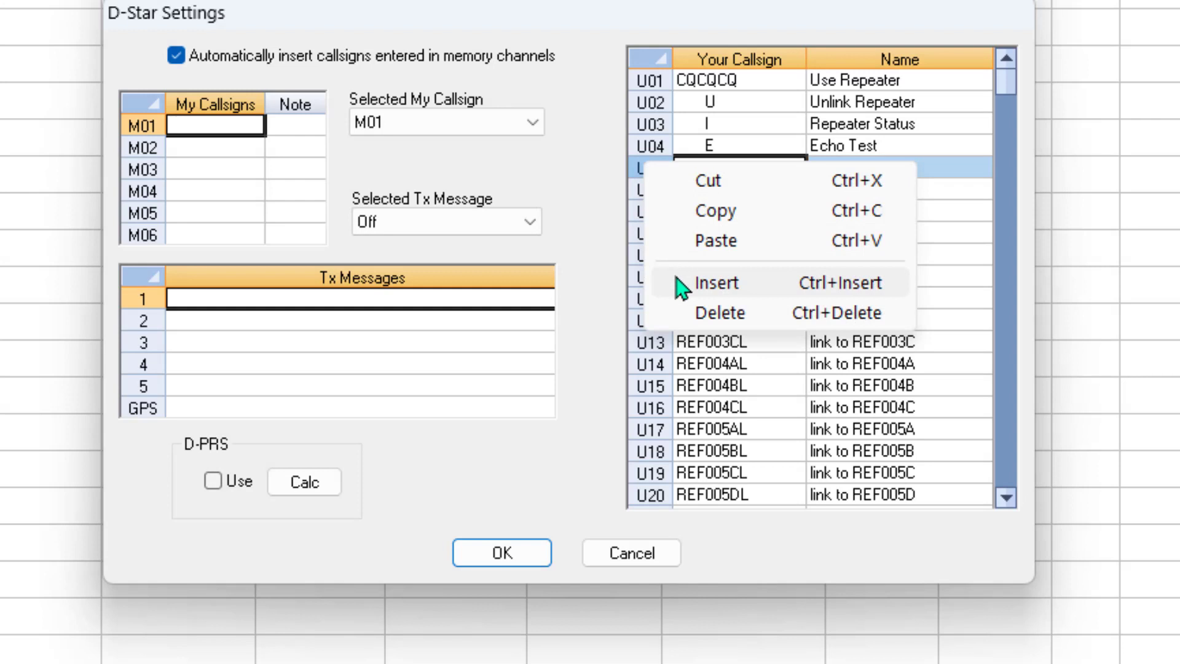
left_click(681, 284)
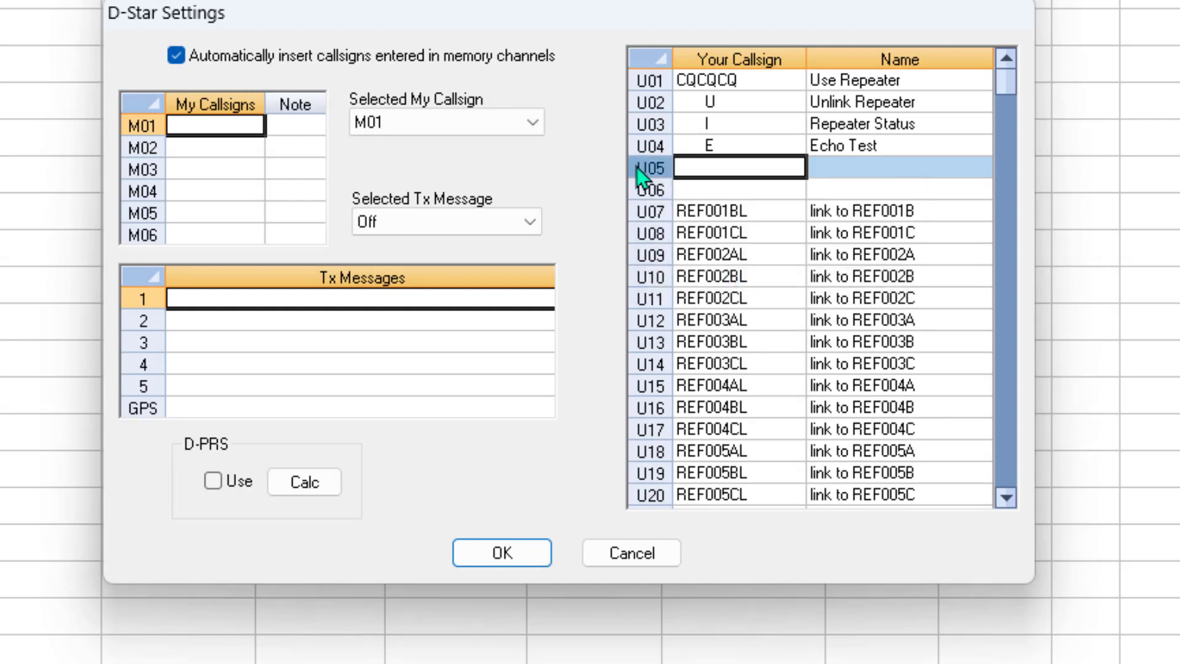
key("Insert")
key("Insert")
key("Insert")
key("Insert")
key("Insert")
key("Insert")
key("Insert")
key("Insert")
key("Insert")
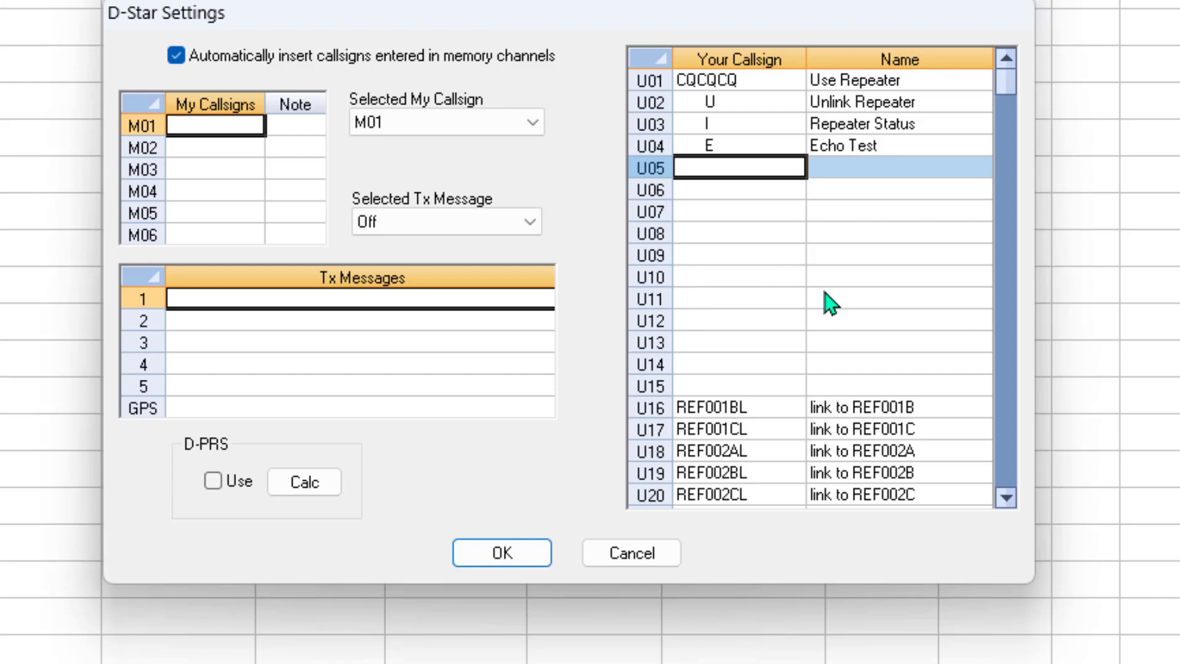
Step: Copy the link to REF030C entry from row U106 of the Your Callsign list
scroll(824, 307, "down", 3)
scroll(824, 307, "down", 12)
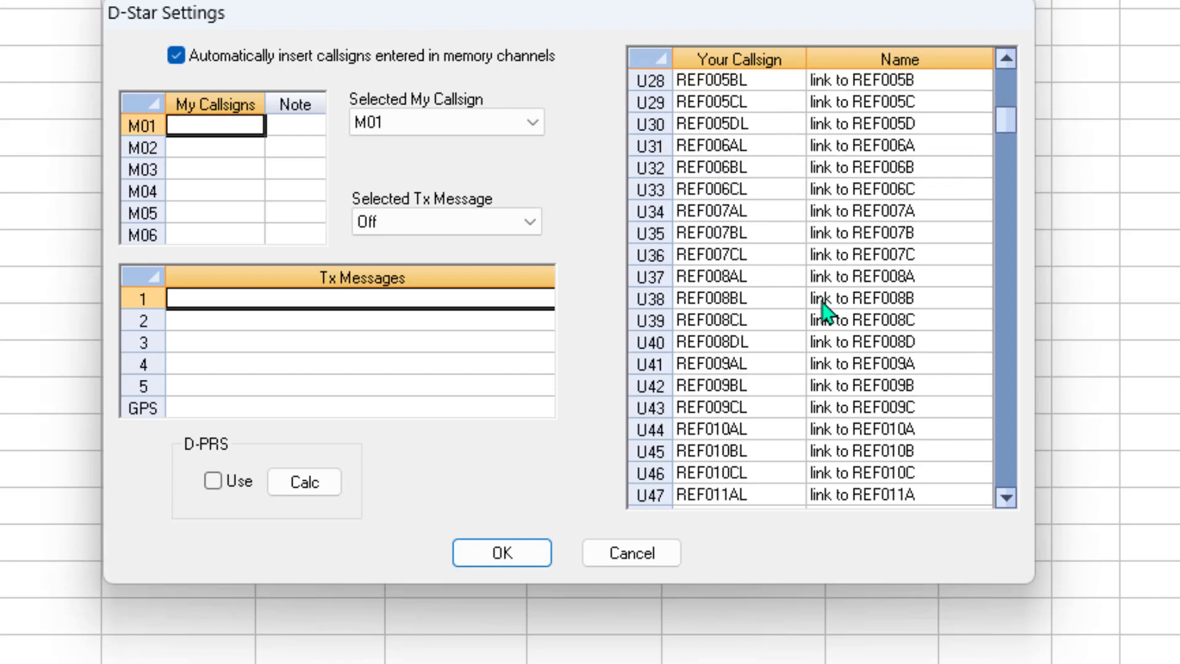
scroll(824, 307, "down", 10)
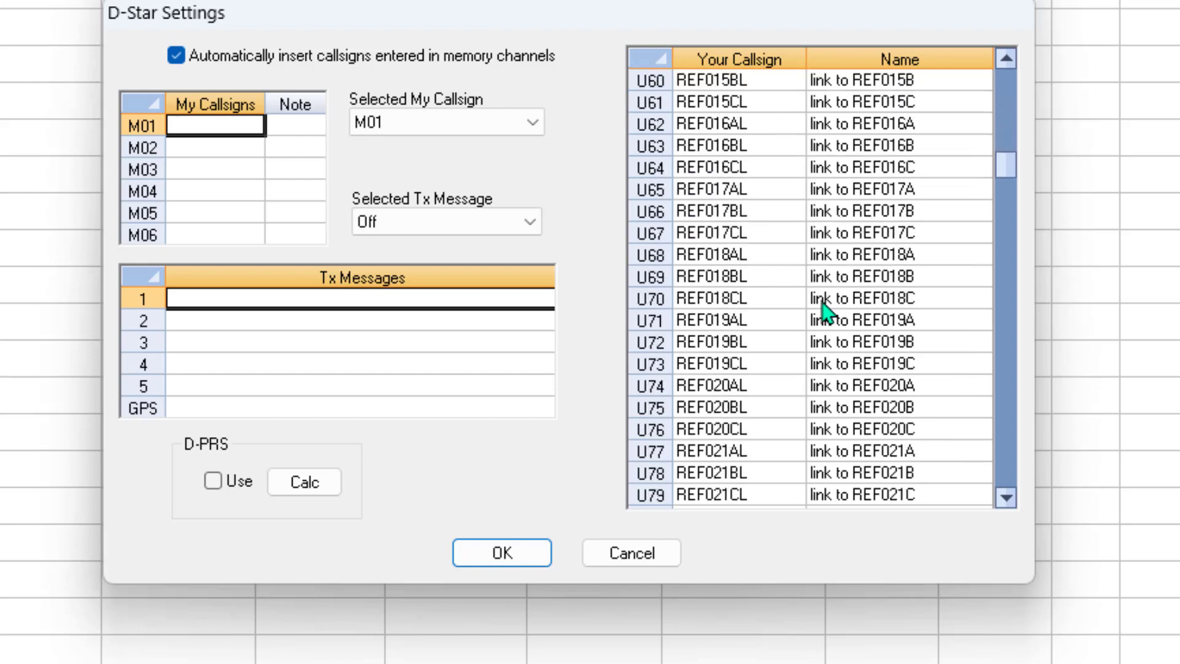
scroll(824, 307, "down", 5)
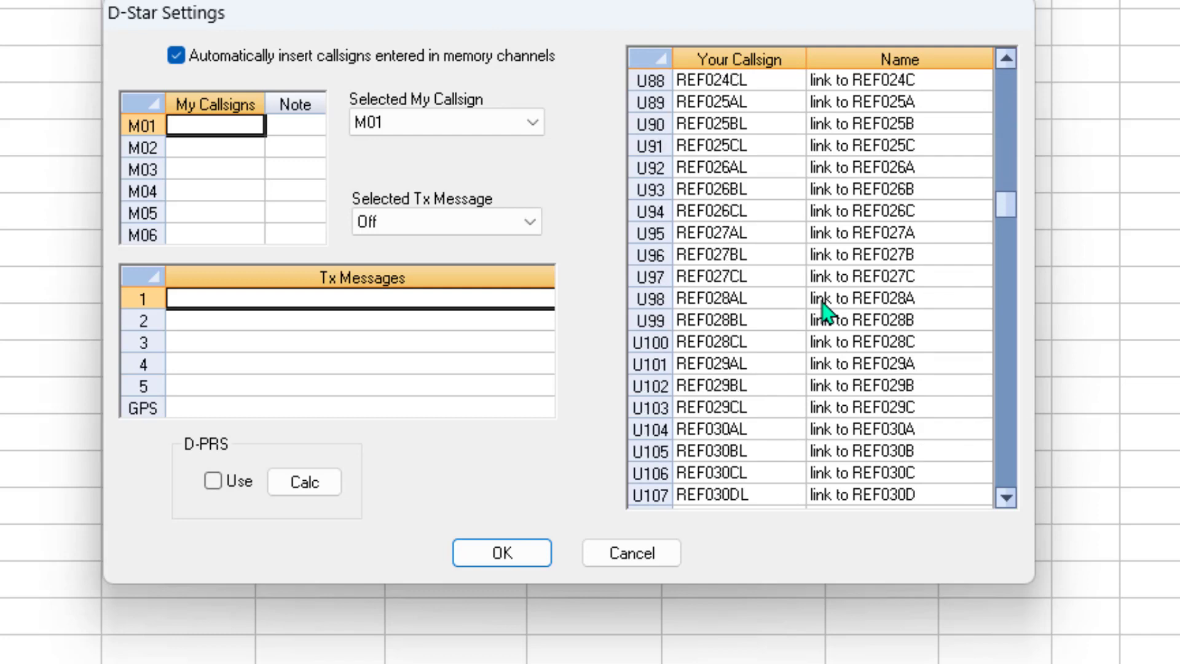
left_click(644, 430)
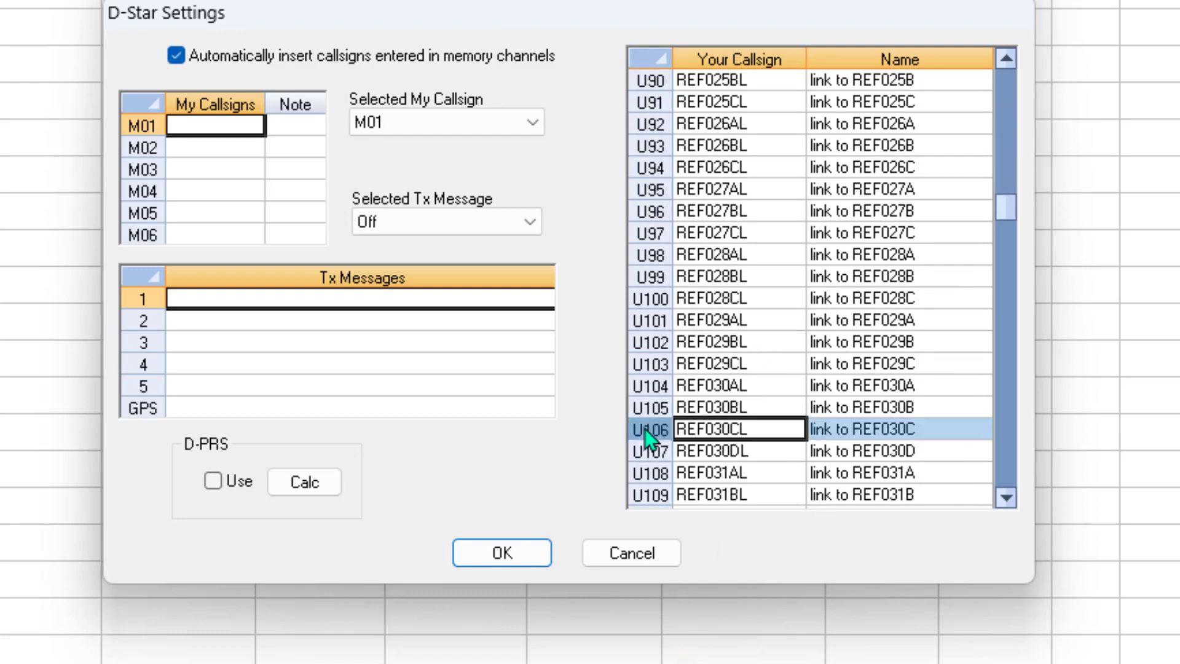
right_click(644, 430)
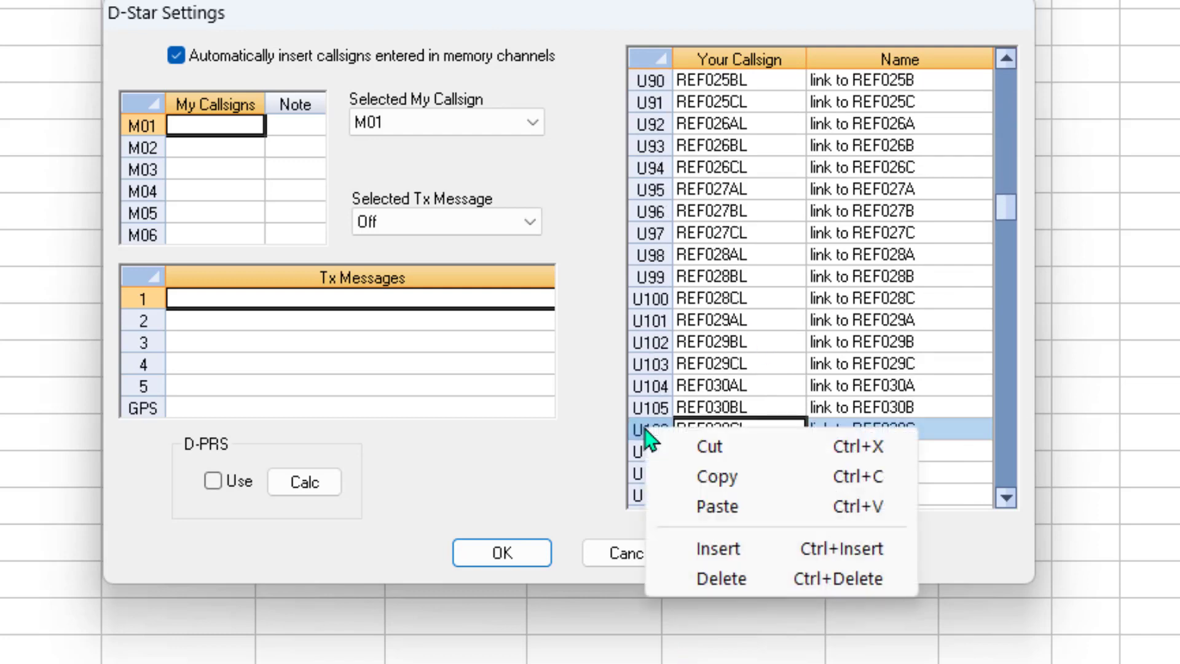
left_click(767, 491)
Step: Paste the copied REF030C entry into the blank row U05 of the Your Callsign list
scroll(767, 486, "up", 12)
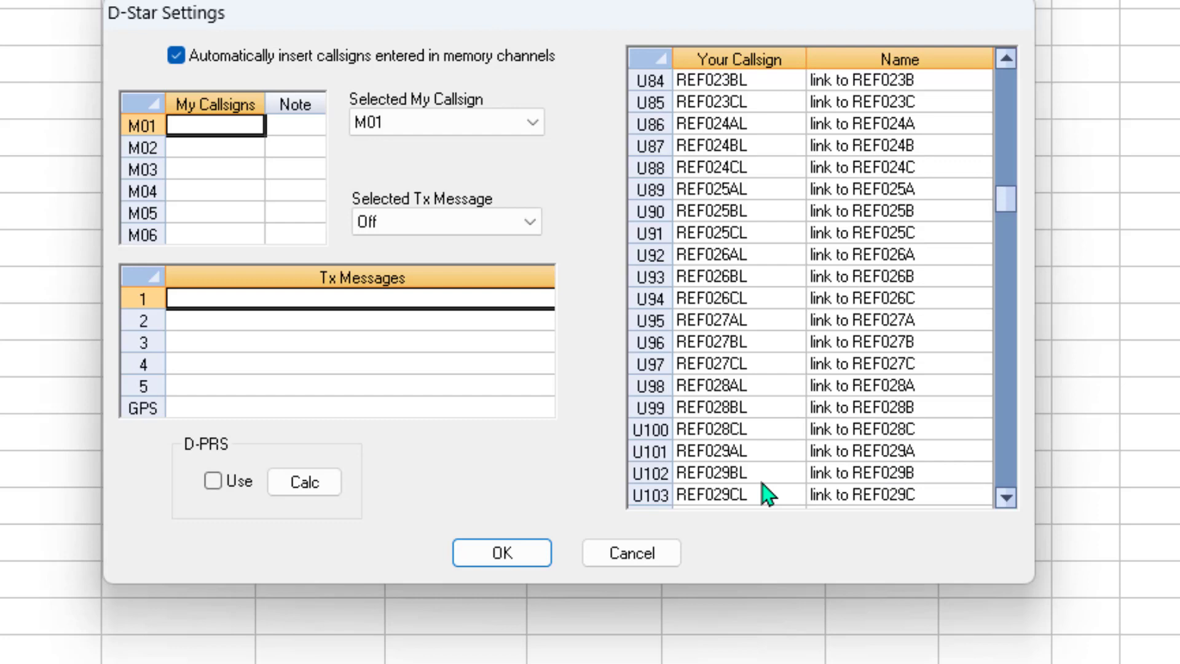
scroll(764, 474, "up", 15)
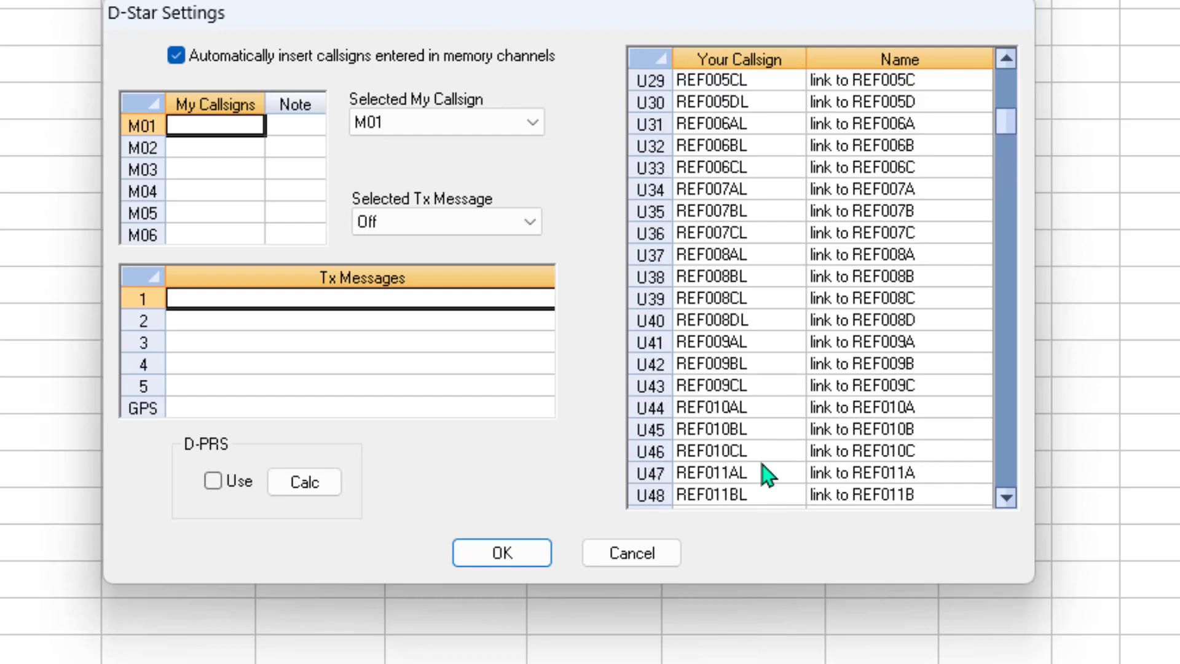
scroll(767, 476, "up", 2)
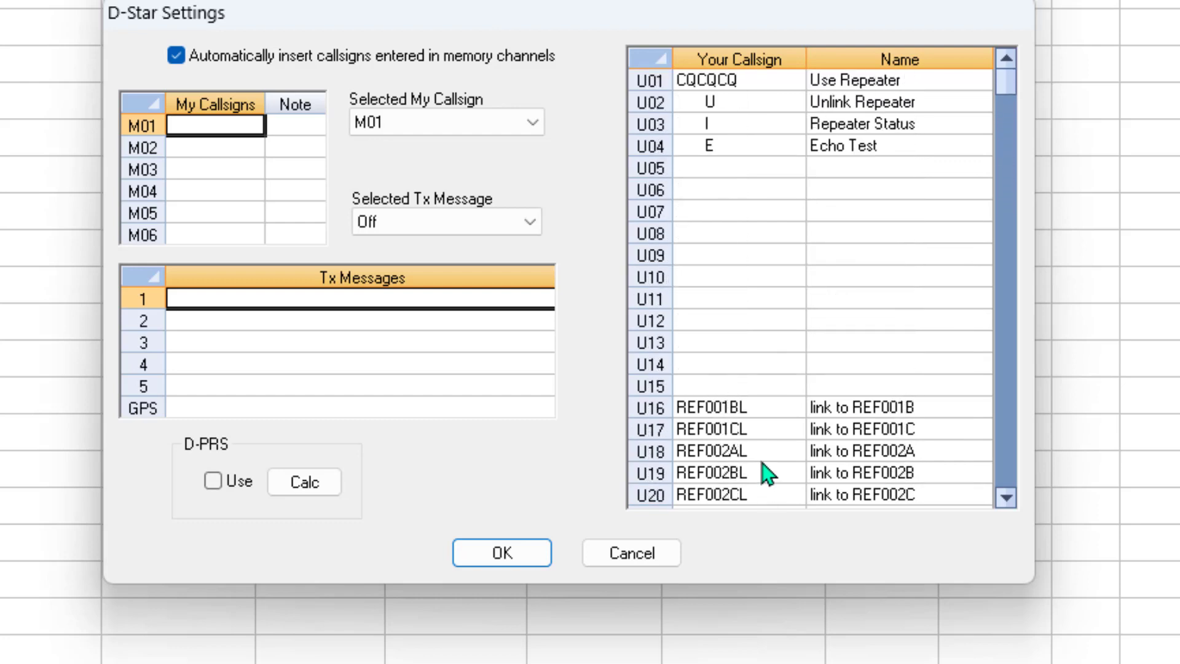
left_click(648, 174)
right_click(680, 168)
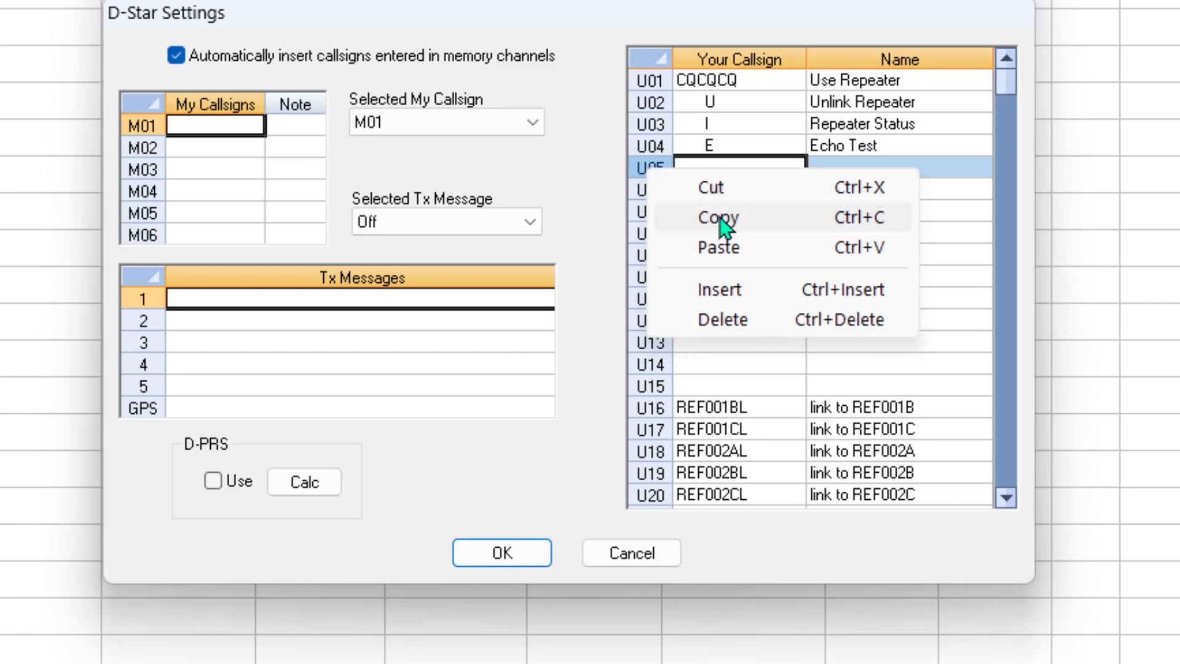
left_click(716, 249)
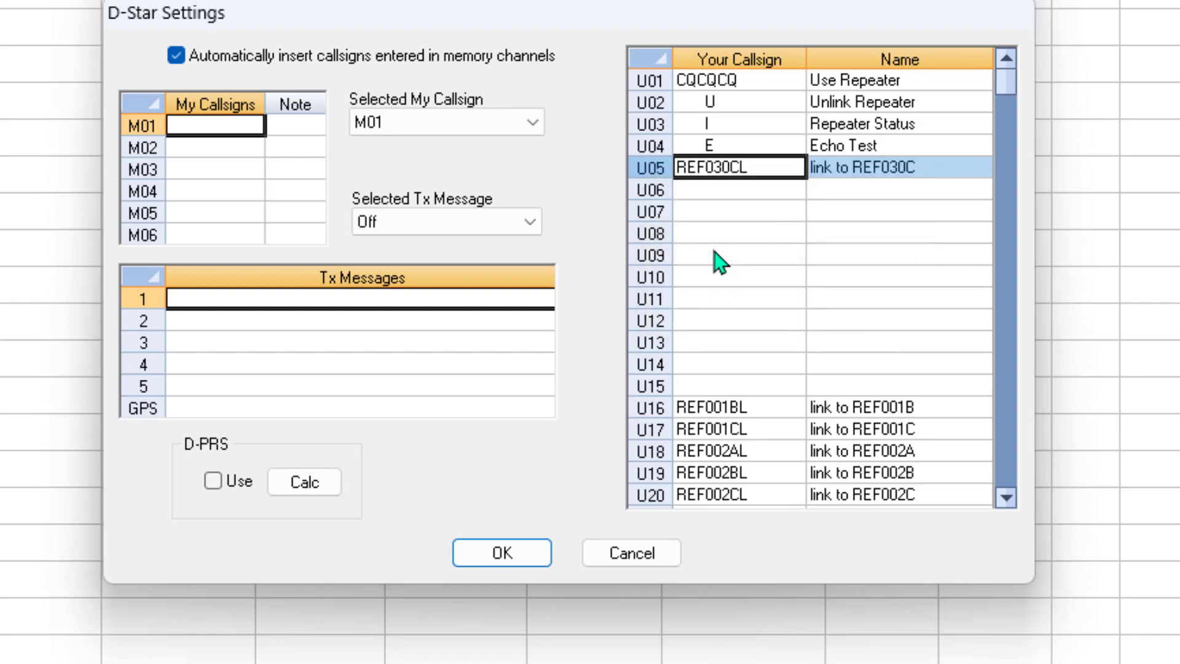
Step: Copy the link to REF009A entry from row U41 of the Your Callsign list into the blank row U06
scroll(715, 253, "down", 9)
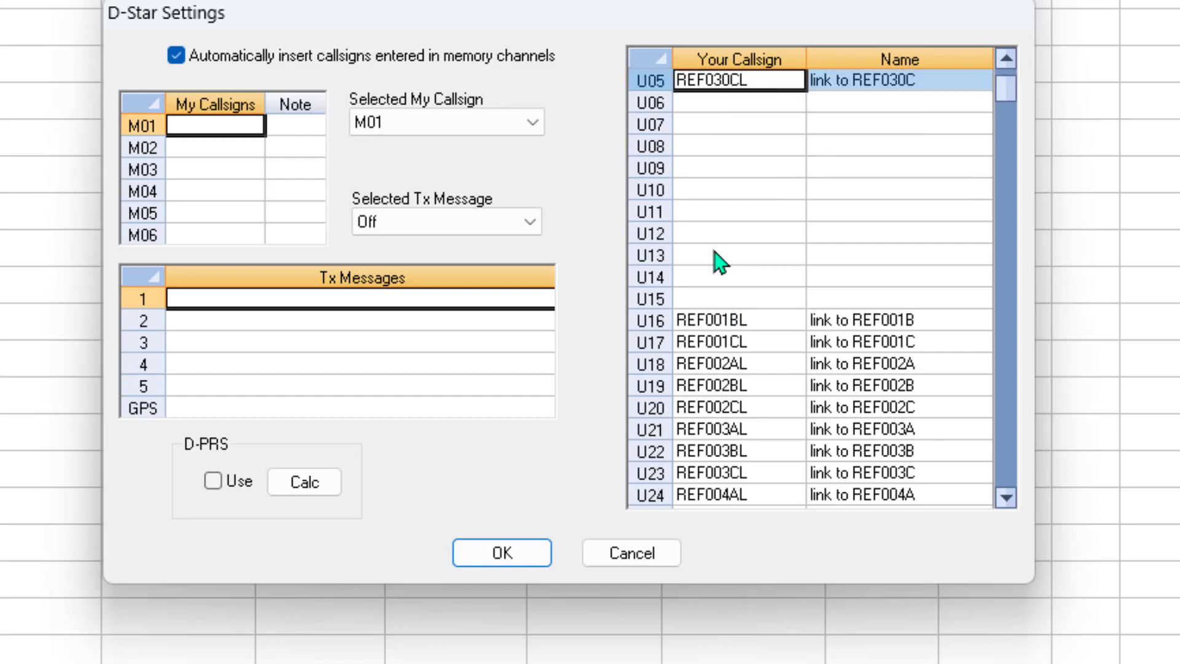
scroll(718, 261, "down", 4)
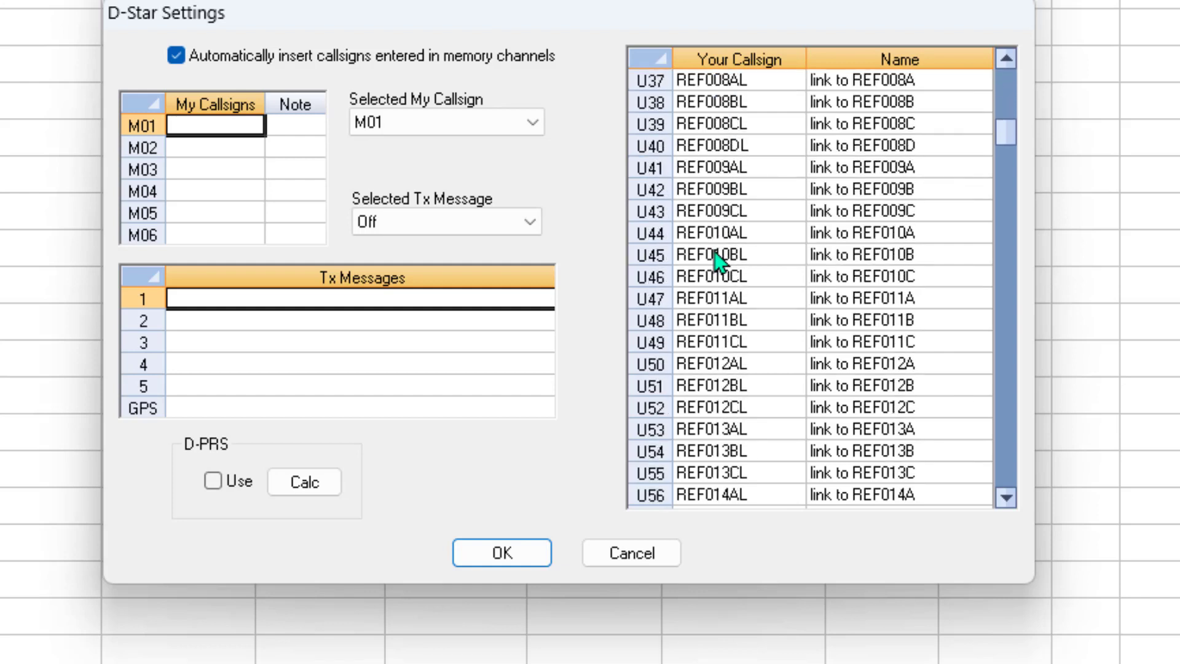
scroll(718, 261, "up", 2)
scroll(718, 261, "down", 1)
left_click(644, 174)
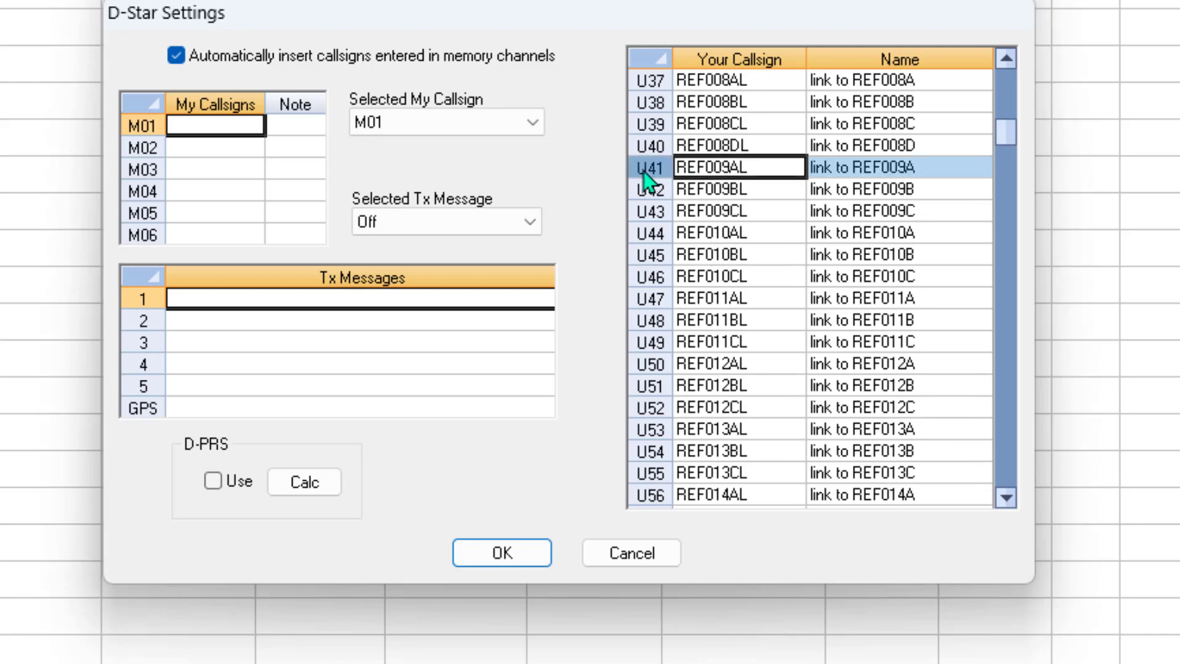
right_click(644, 180)
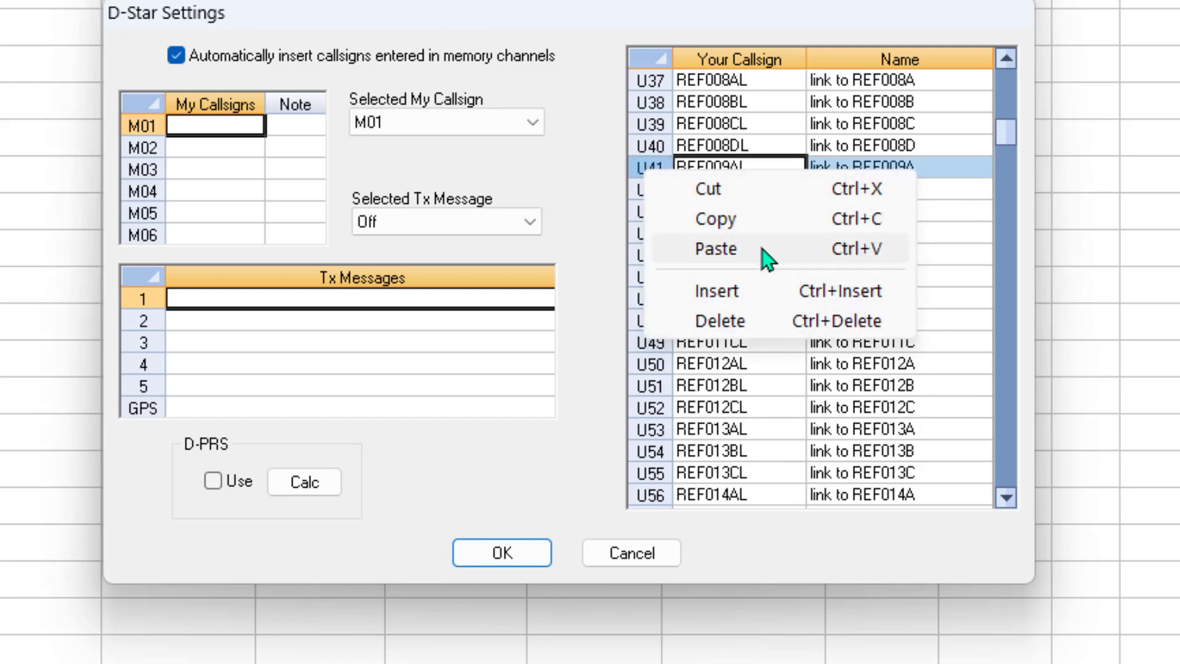
left_click(750, 221)
scroll(750, 221, "up", 12)
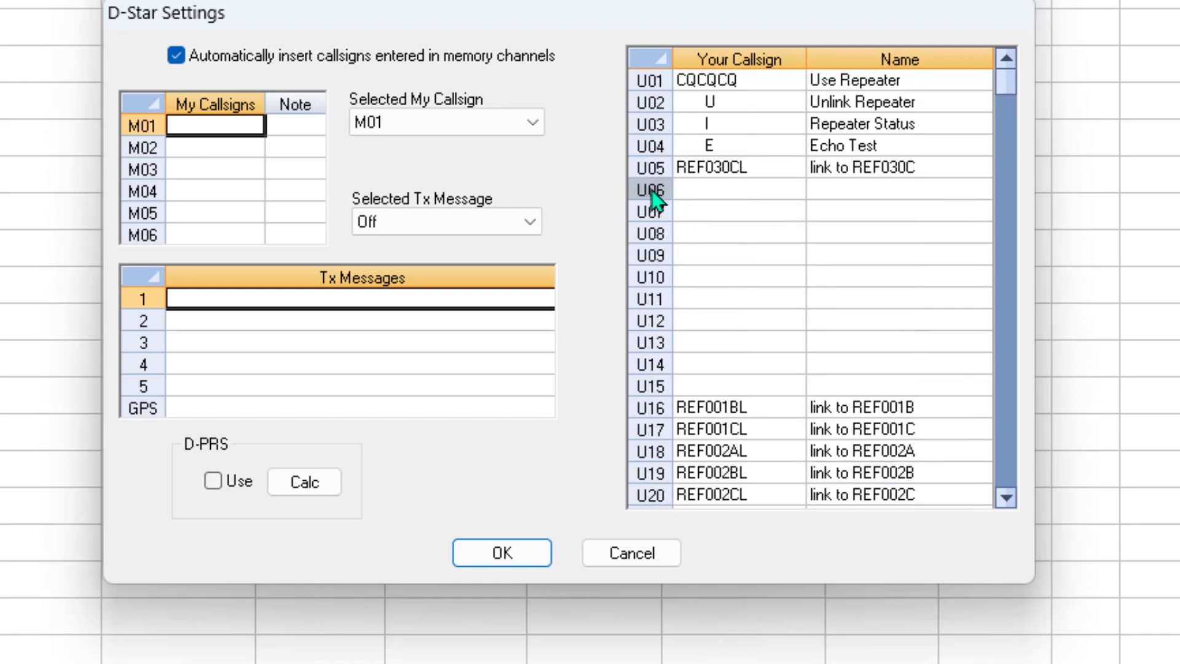
left_click(653, 196)
right_click(690, 190)
left_click(755, 267)
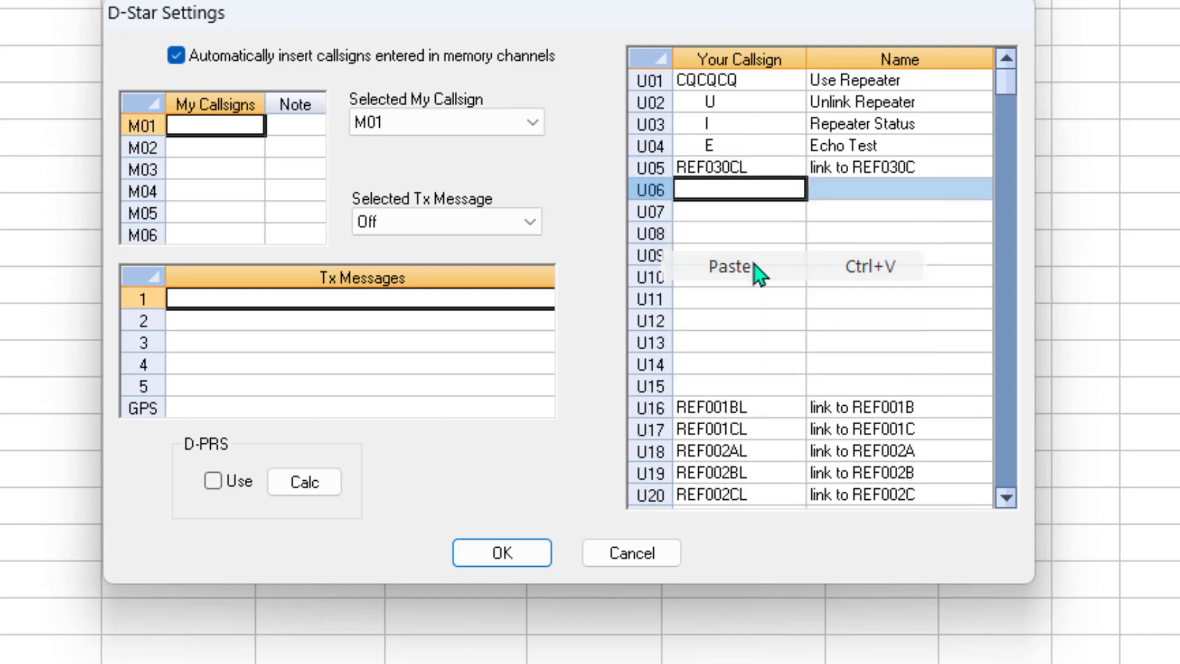
Step: Copy the link to REF017C entry from row U67 of the Your Callsign list into the blank row U07
scroll(740, 320, "down", 8)
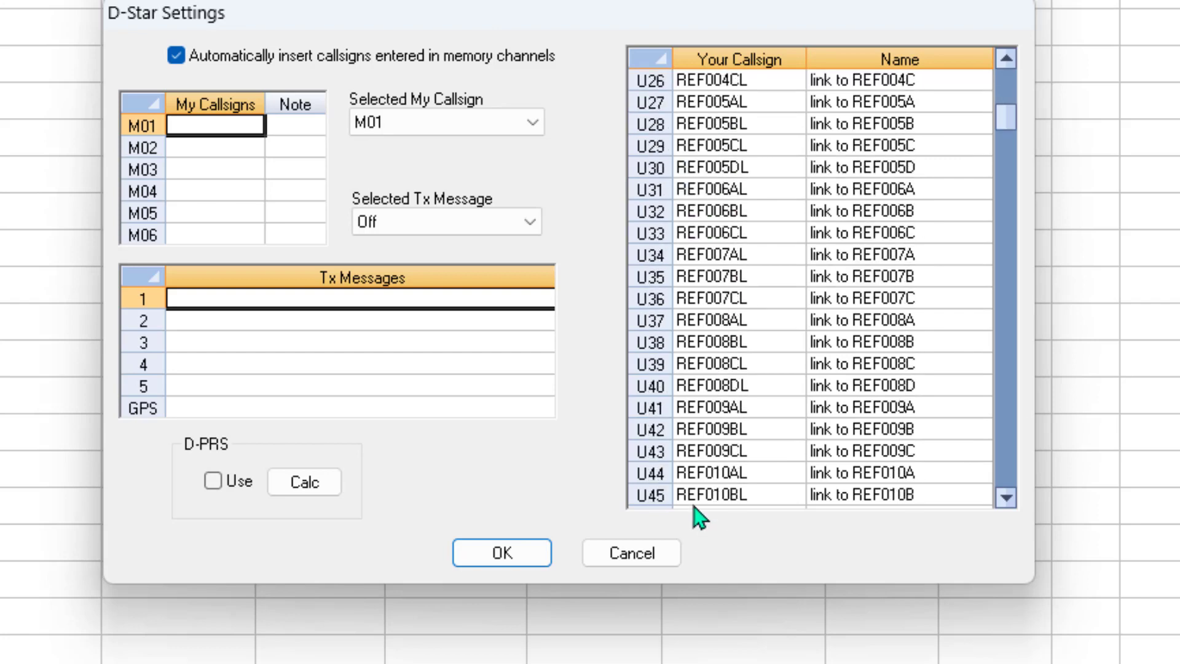
scroll(697, 516, "down", 8)
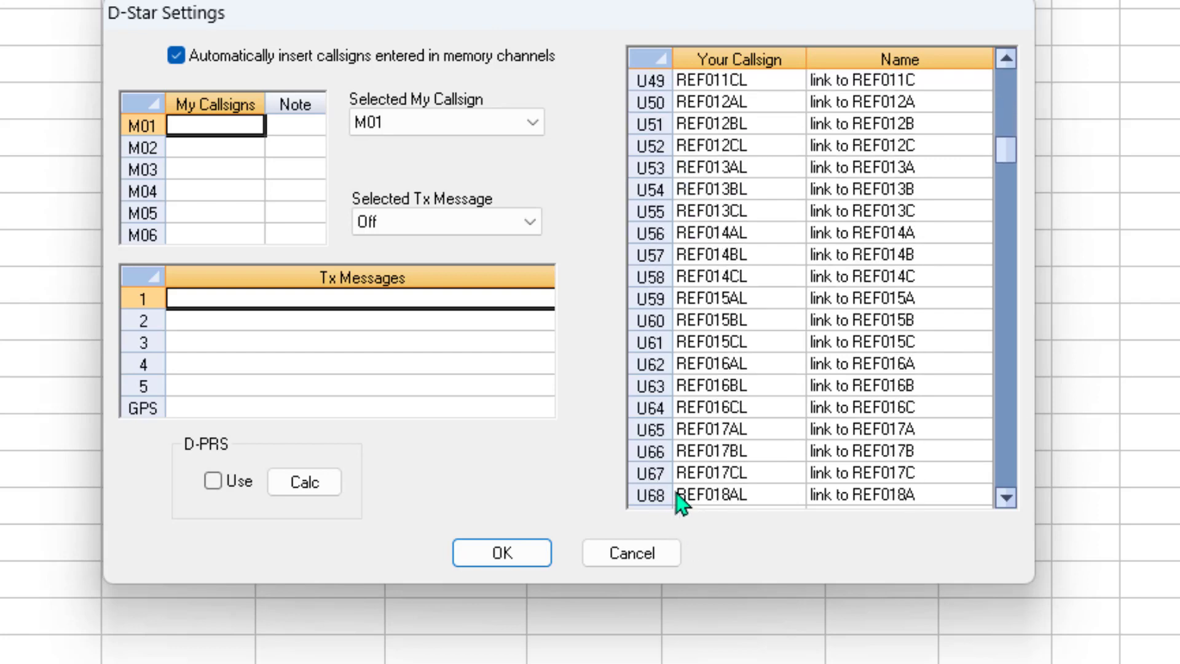
left_click(650, 473)
right_click(653, 474)
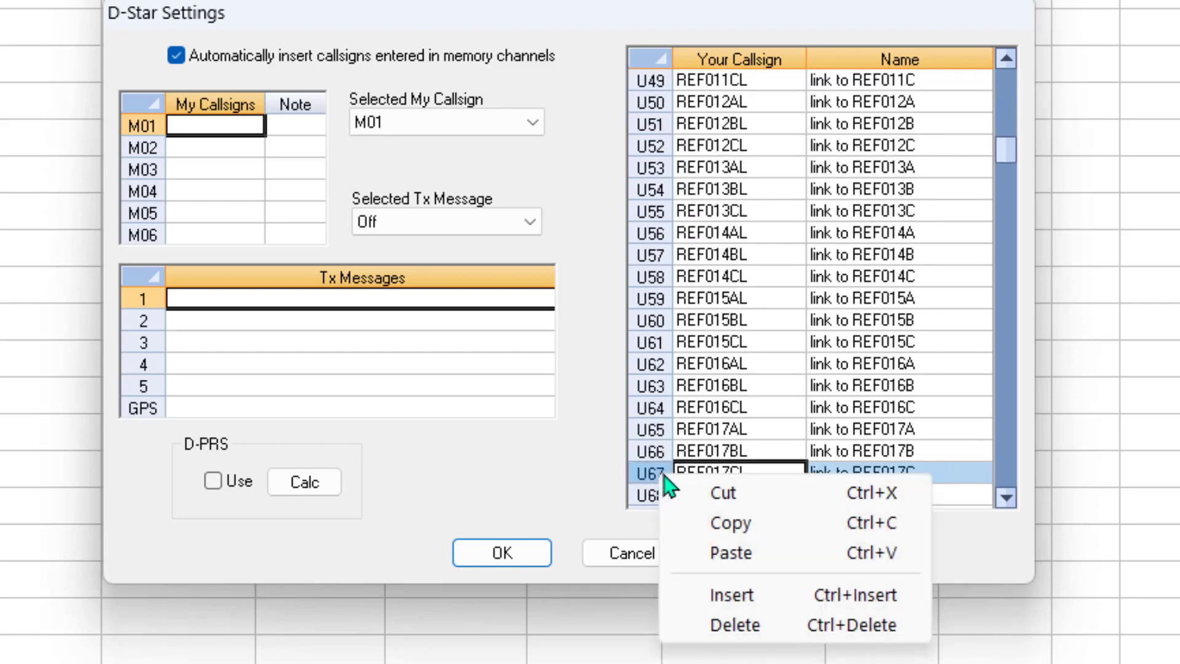
left_click(777, 523)
scroll(761, 463, "up", 5)
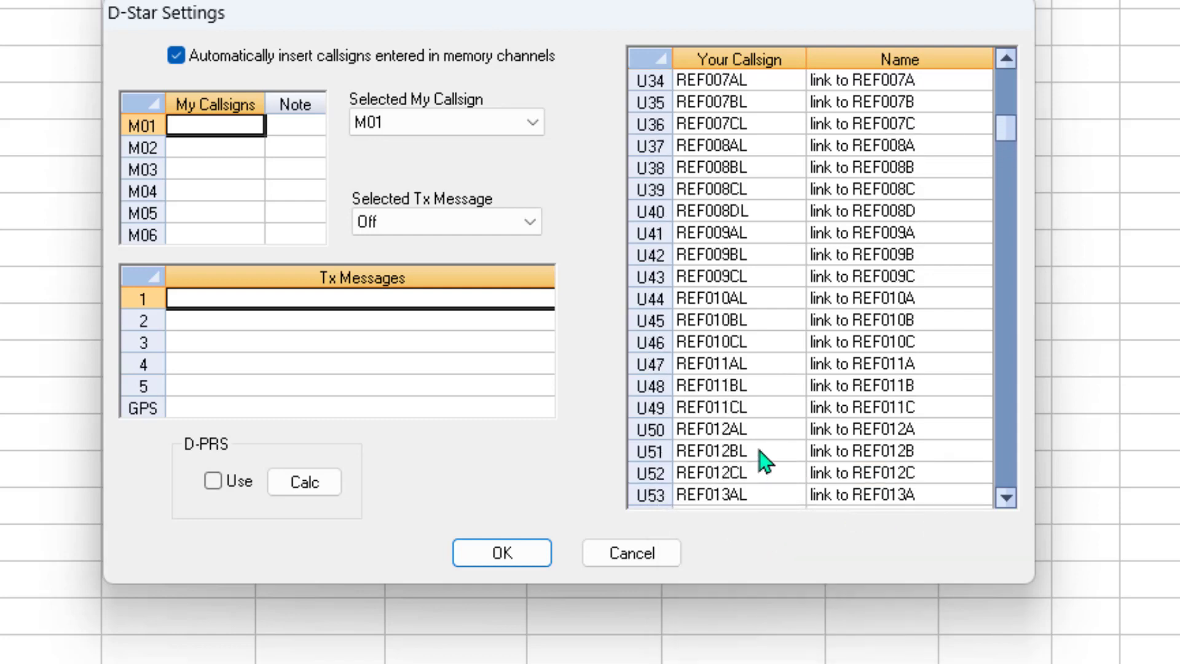
scroll(765, 461, "up", 11)
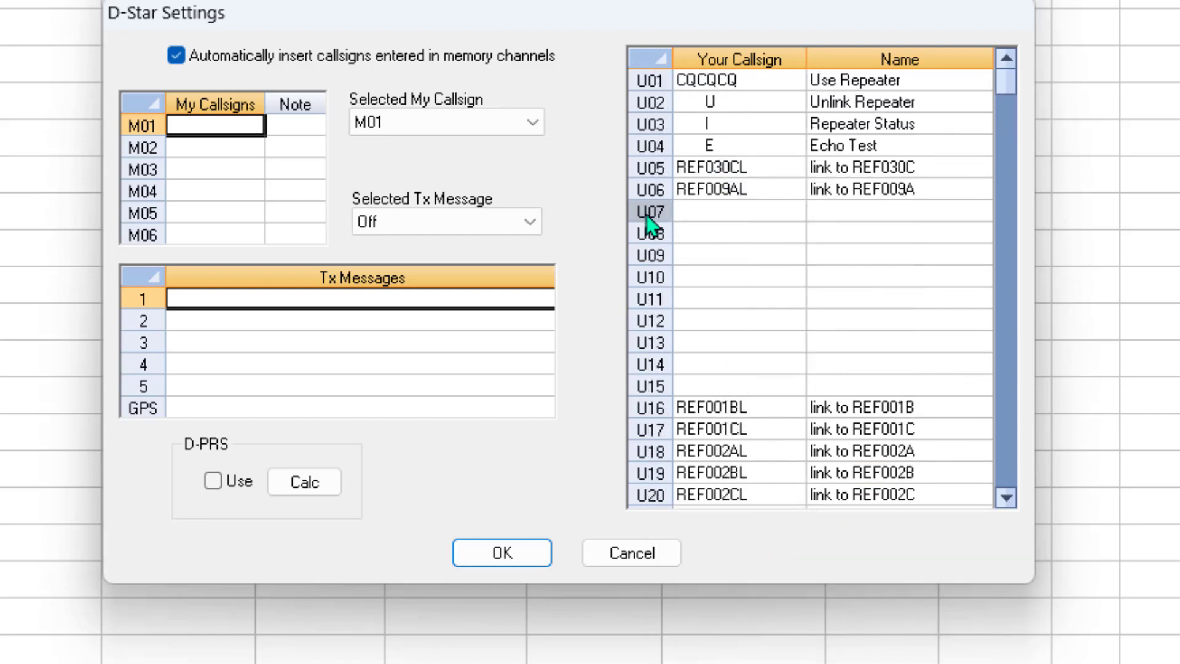
left_click(649, 212)
right_click(662, 223)
left_click(716, 301)
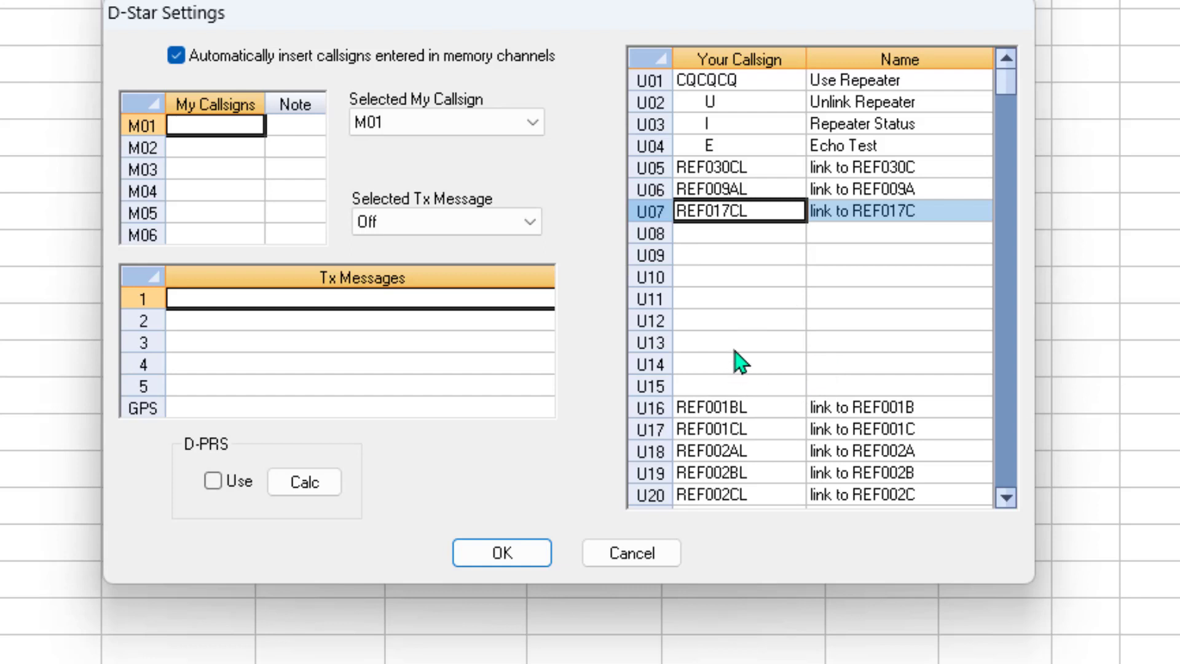
Step: Copy the link to REF018B entry from row U69 of the Your Callsign list into the blank row U08
scroll(740, 362, "down", 5)
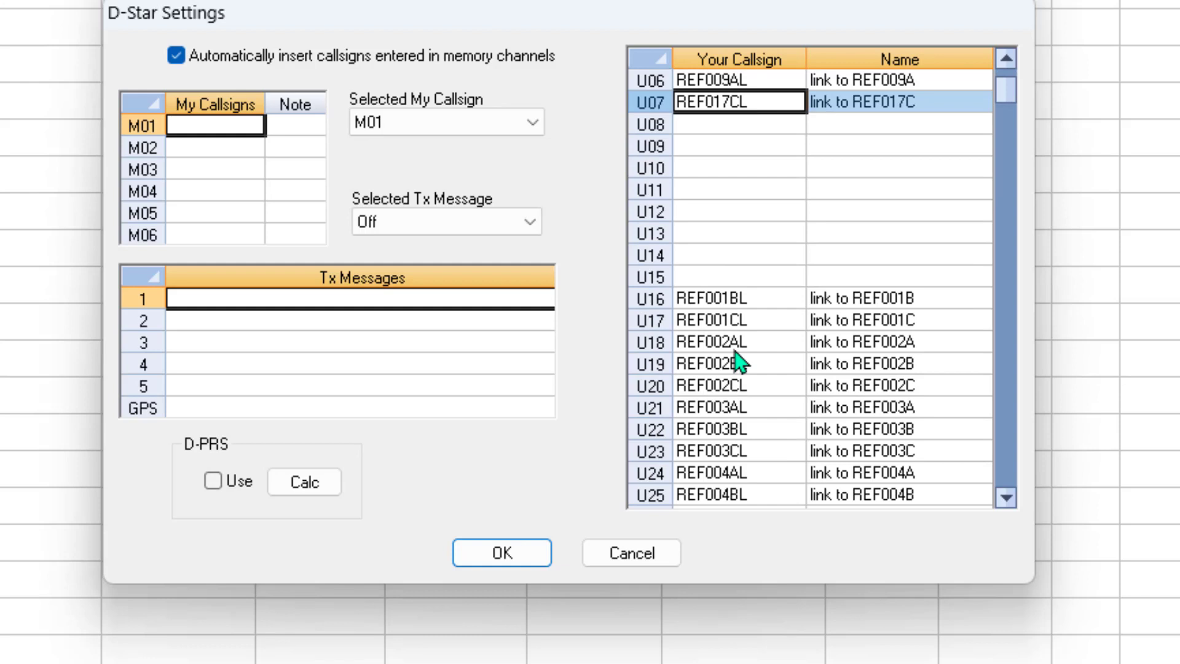
scroll(740, 364, "down", 4)
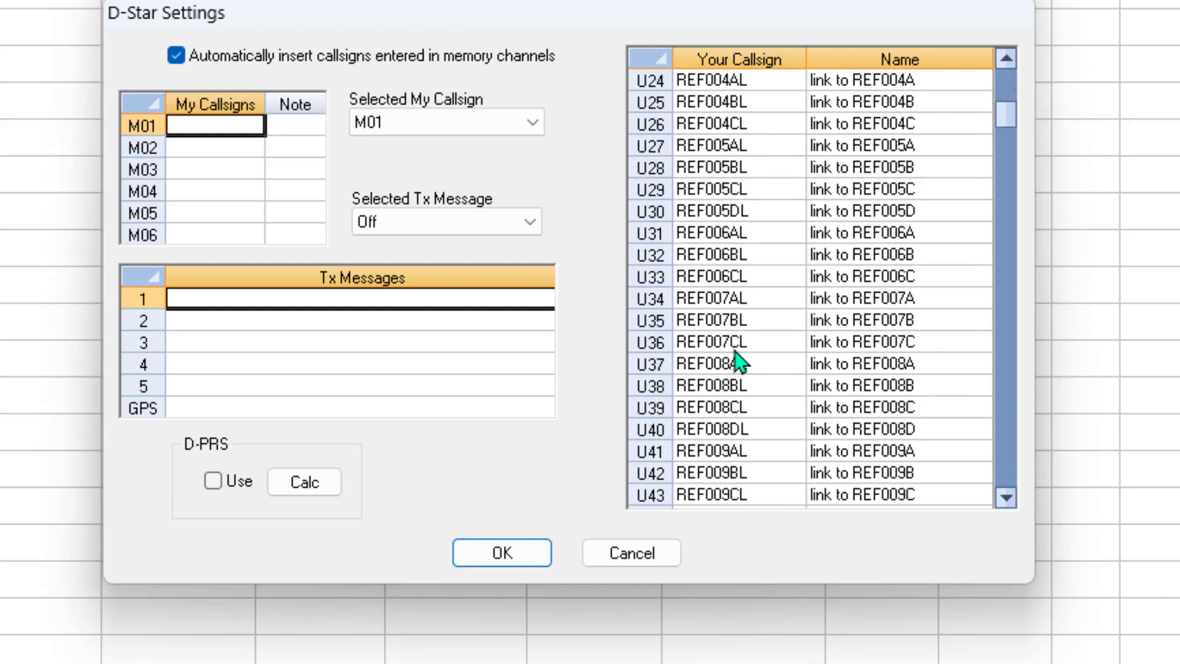
scroll(764, 432, "down", 7)
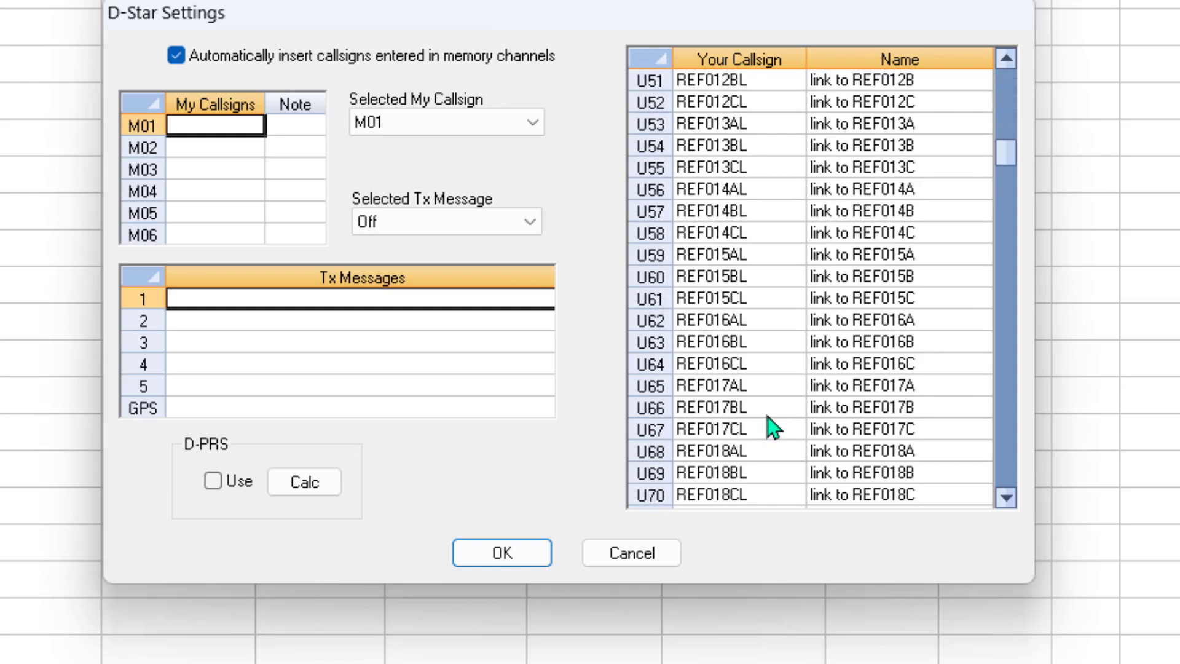
left_click(645, 479)
right_click(646, 486)
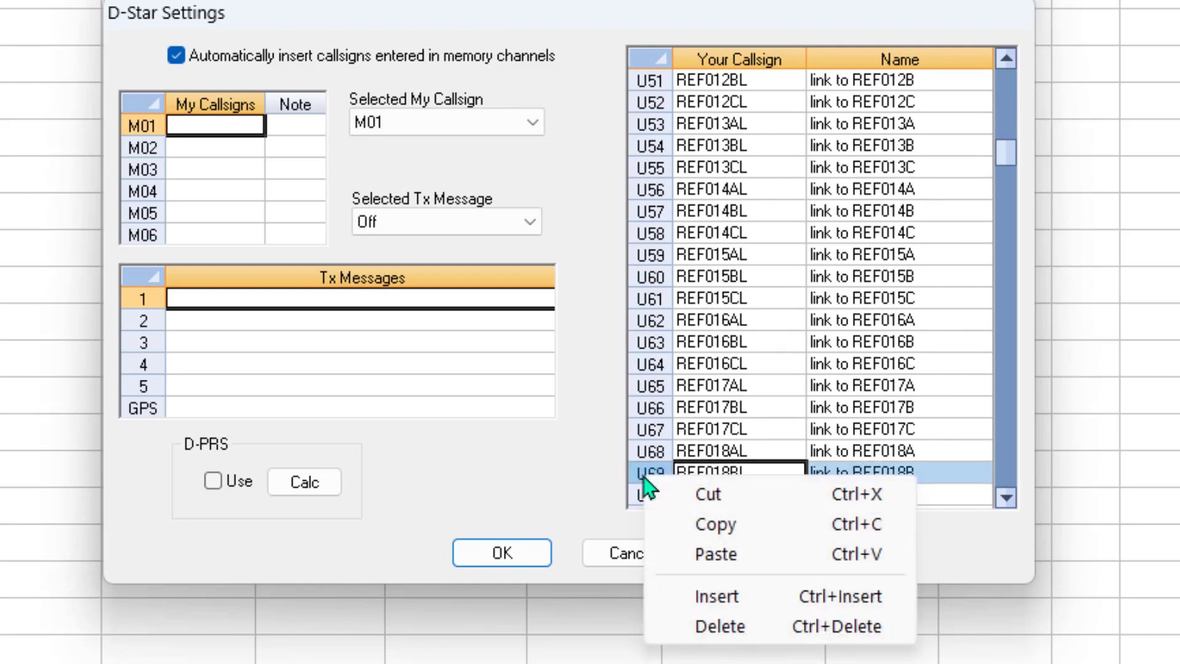
left_click(769, 528)
scroll(769, 527, "up", 17)
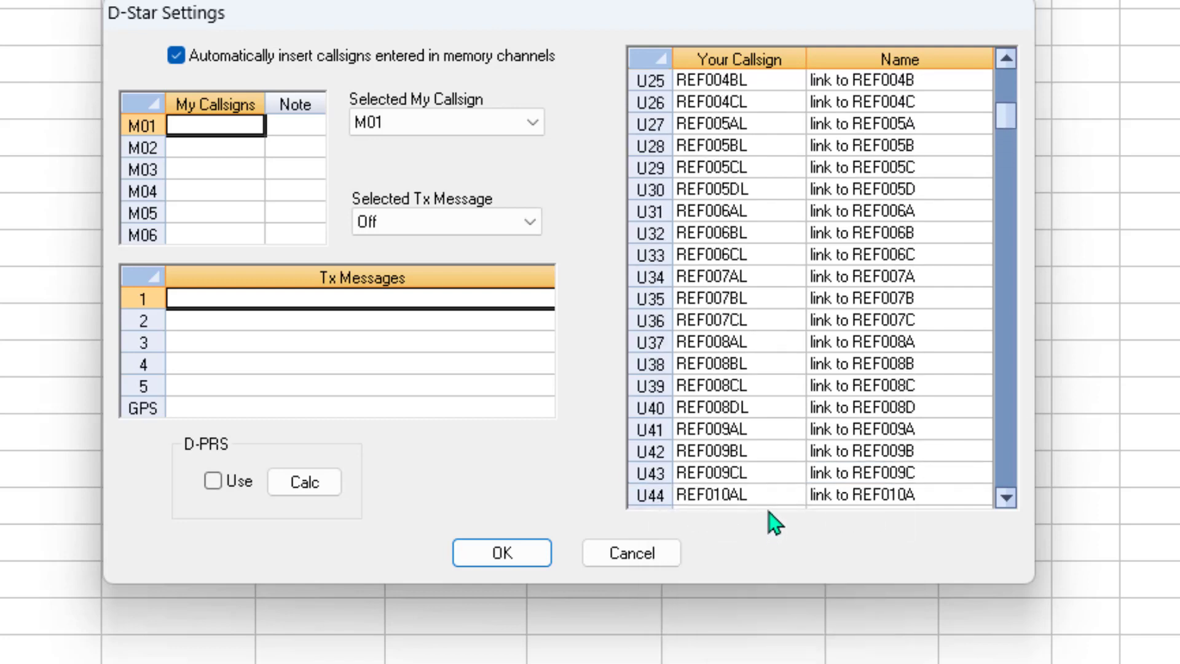
left_click(666, 233)
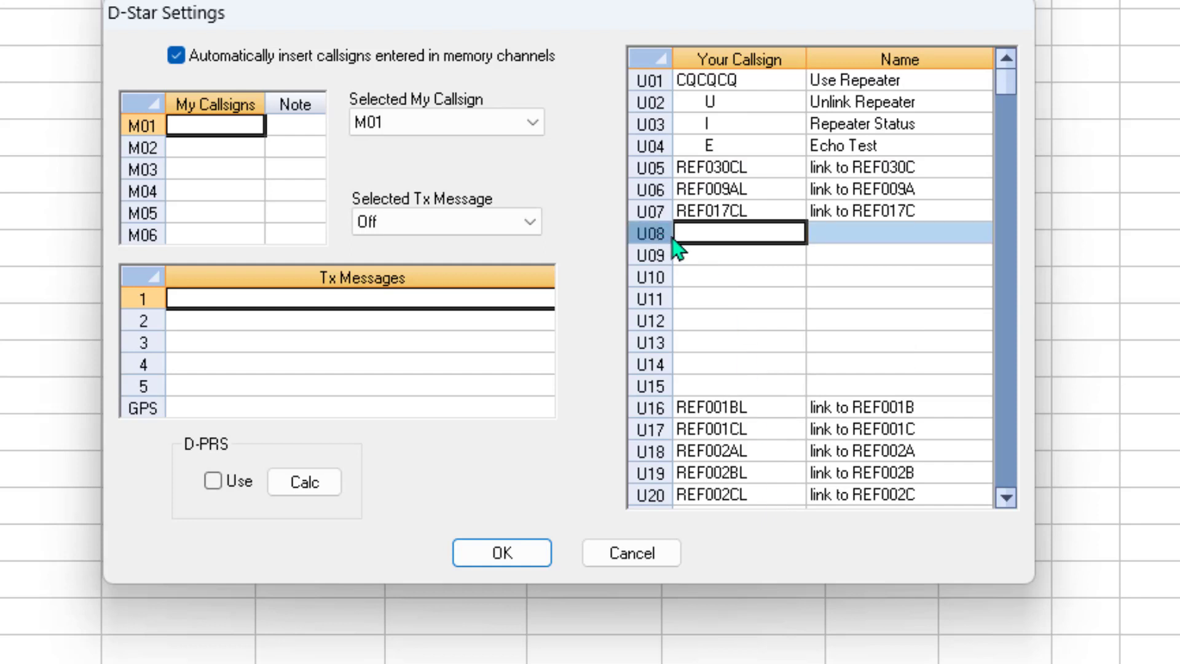
right_click(676, 239)
left_click(746, 315)
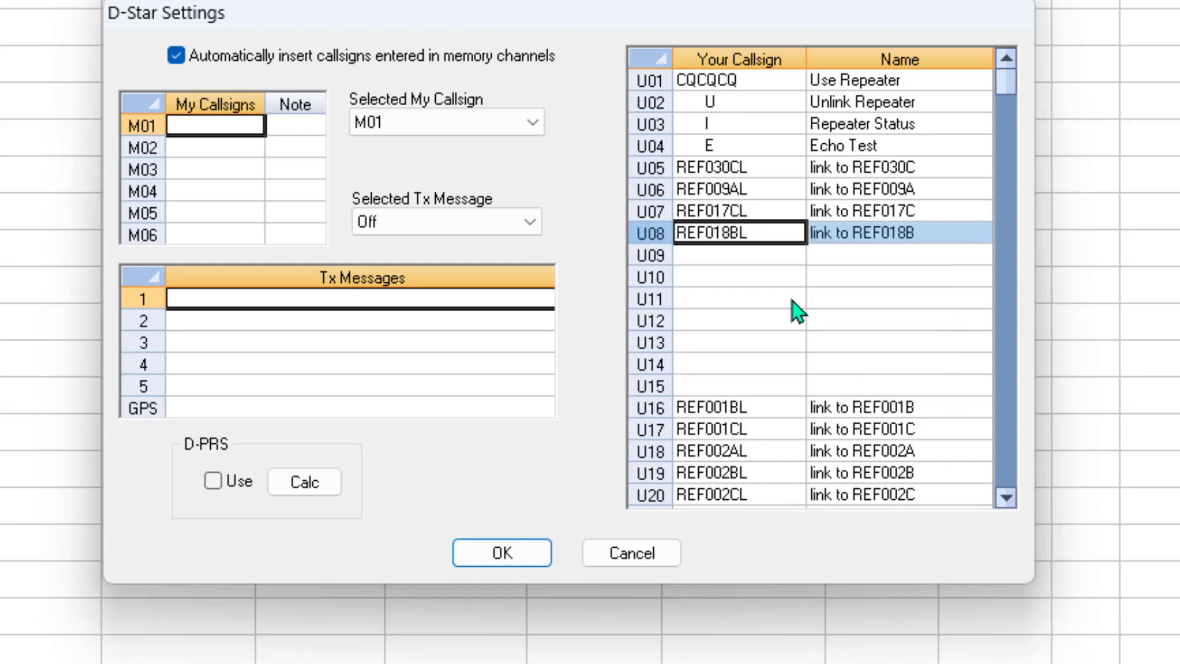
Step: Copy the CQCQCQ Use Repeater entry from row U01 of the Your Callsign list into the blank row U09
left_click(649, 77)
right_click(649, 79)
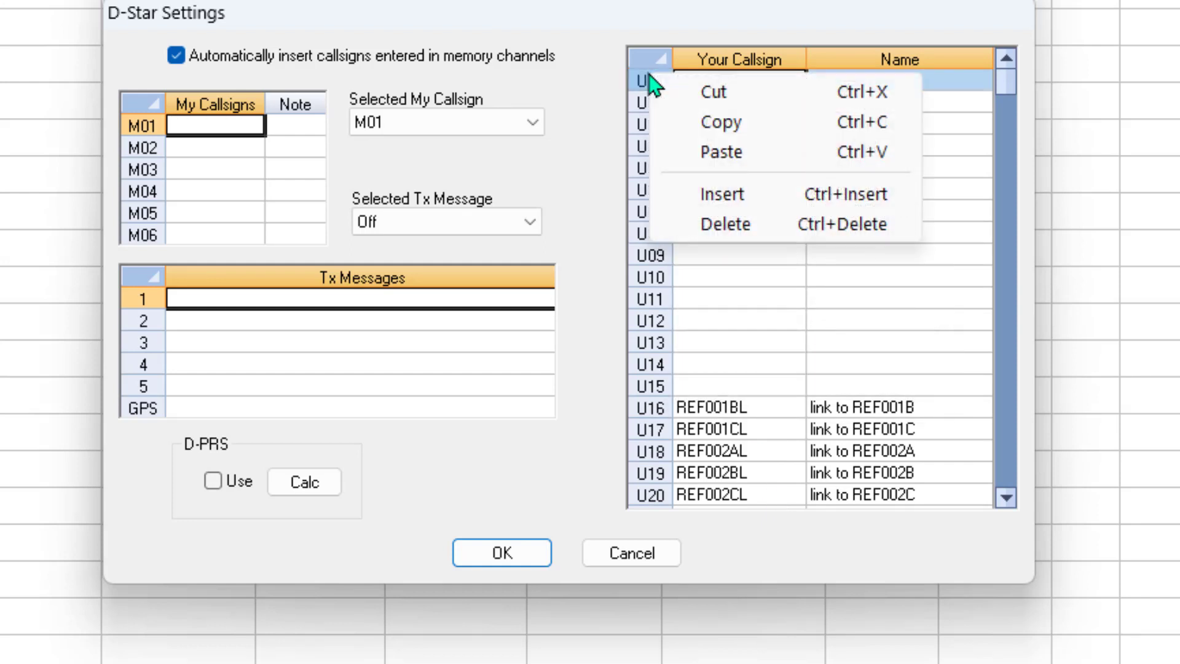
left_click(736, 124)
left_click(651, 255)
key("ctrl+v")
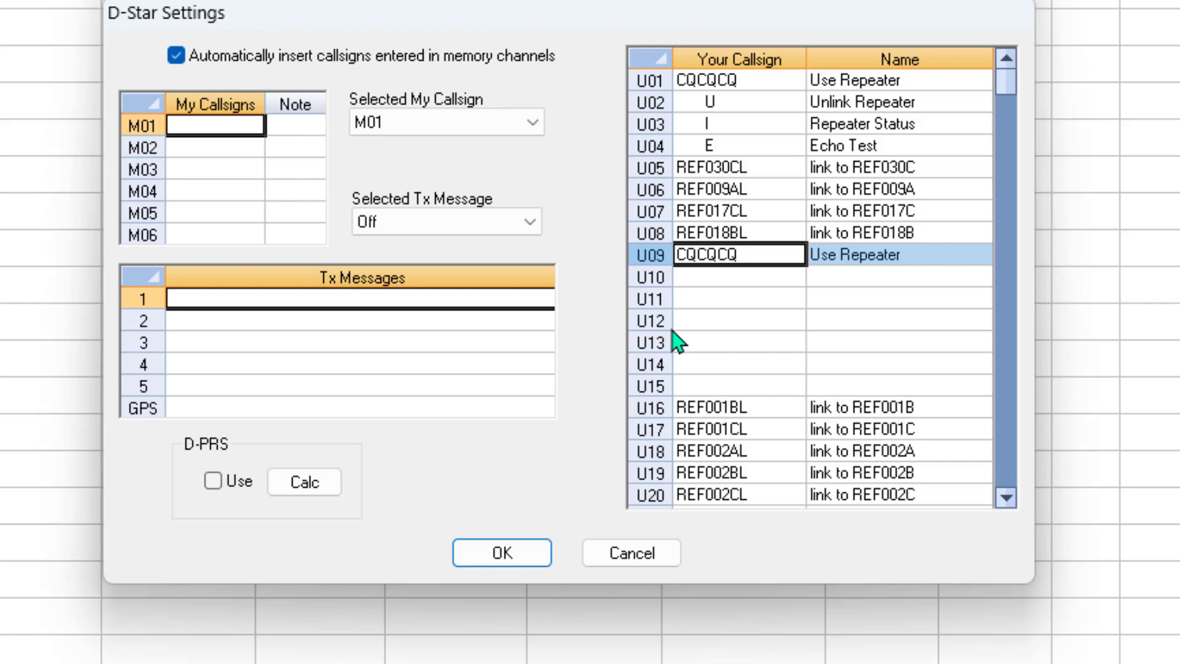
Step: Review the remaining reflector entries from U16 to U19 and the preferred entries placed in rows U05 to U09
left_click(645, 411)
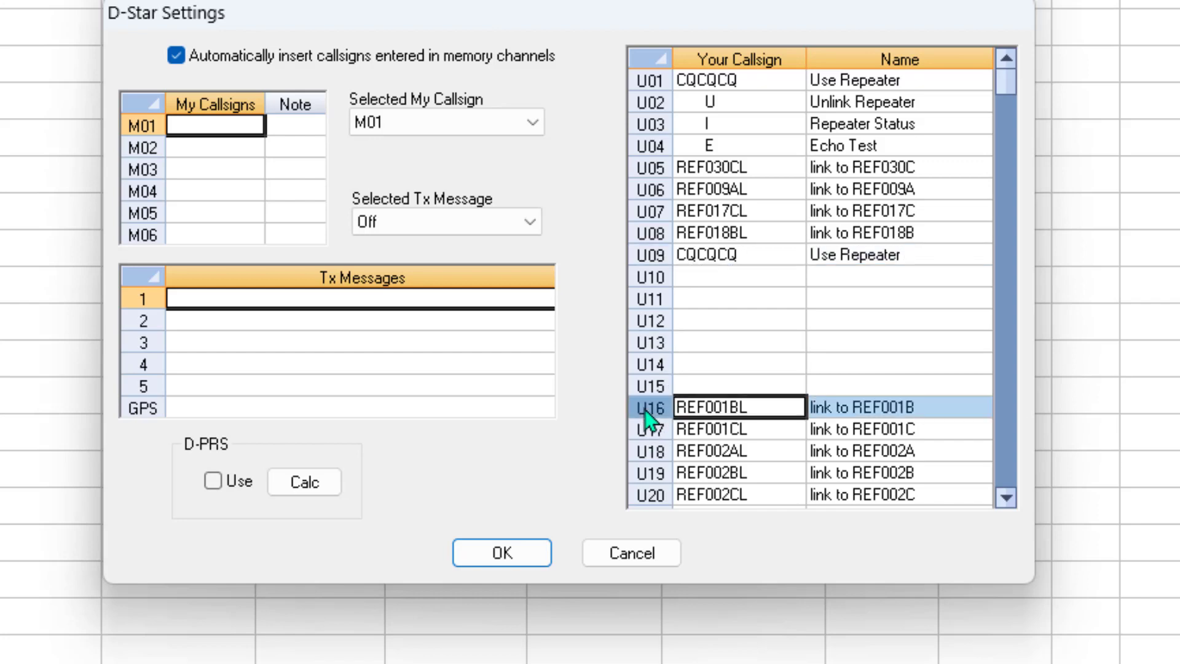
left_click(644, 431)
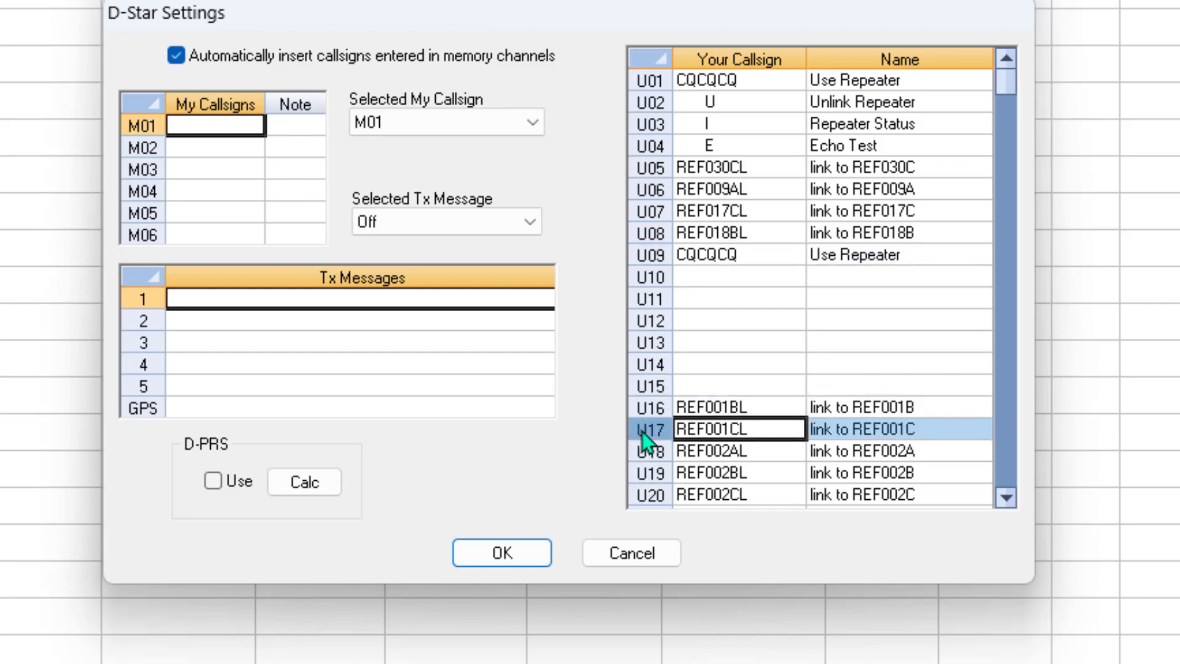
left_click(644, 472)
left_click(723, 412)
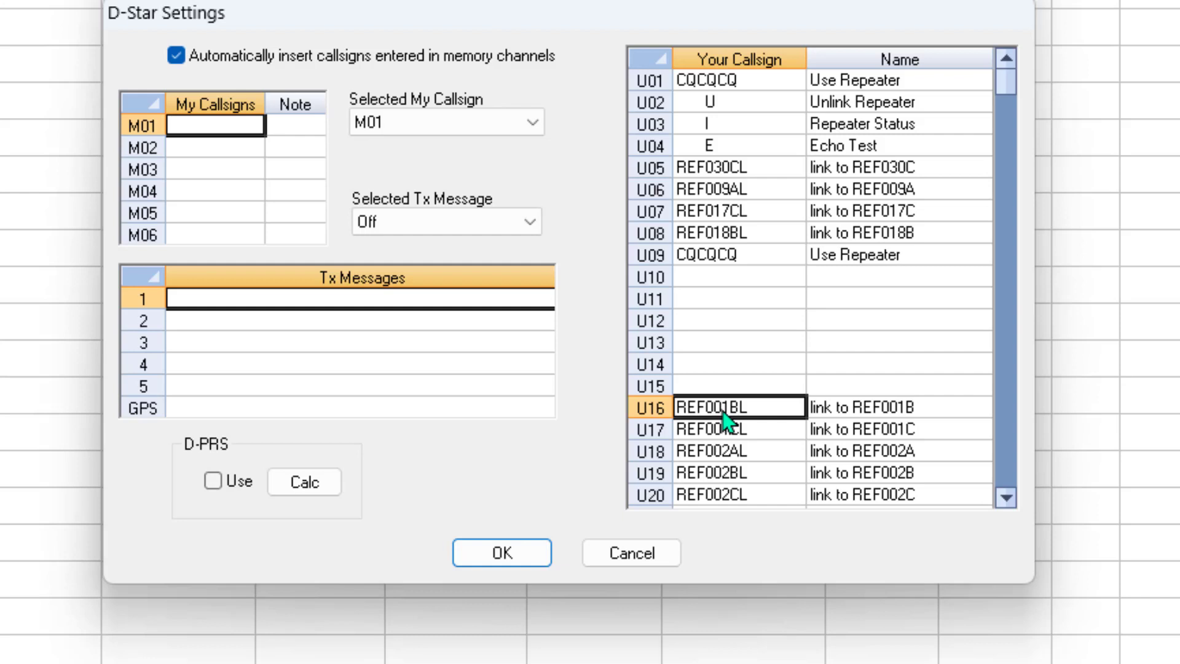
left_click(901, 413)
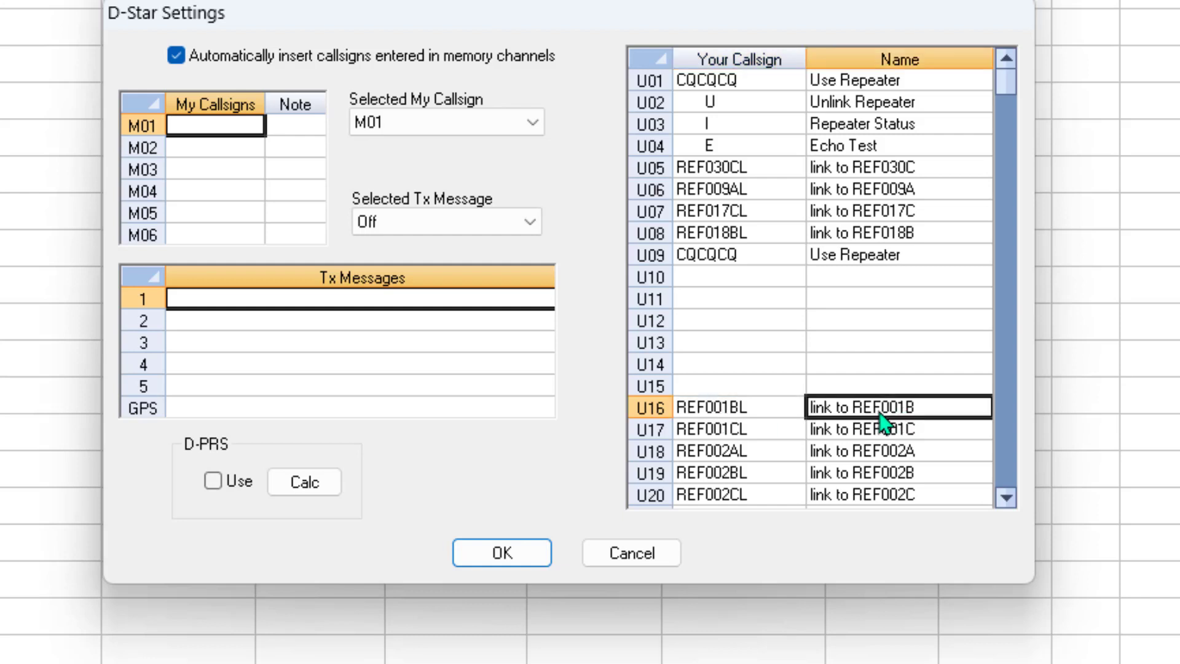
left_click(748, 434)
left_click(694, 455)
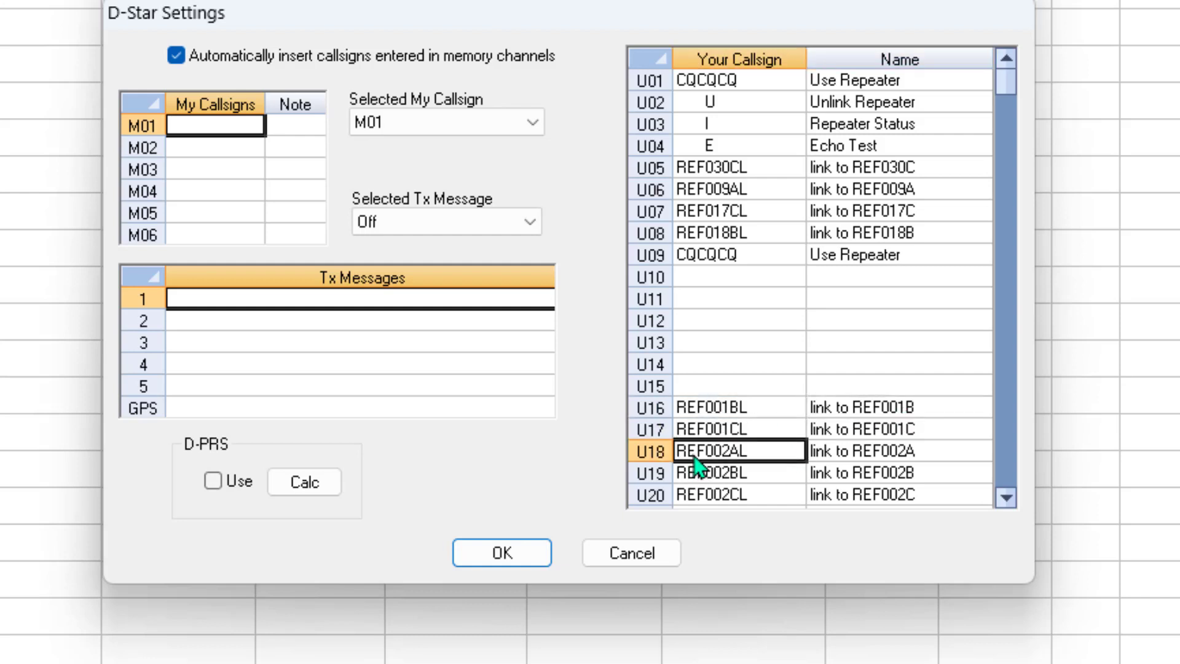
left_click(864, 455)
left_click(729, 475)
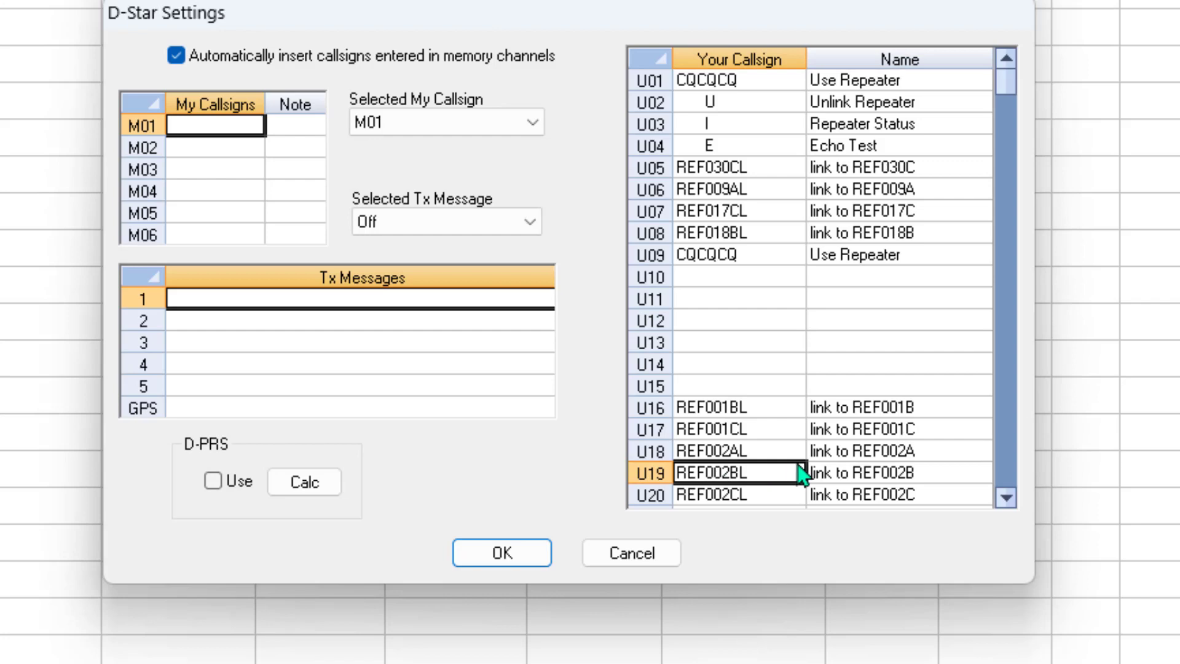
left_click(854, 476)
left_click(647, 256)
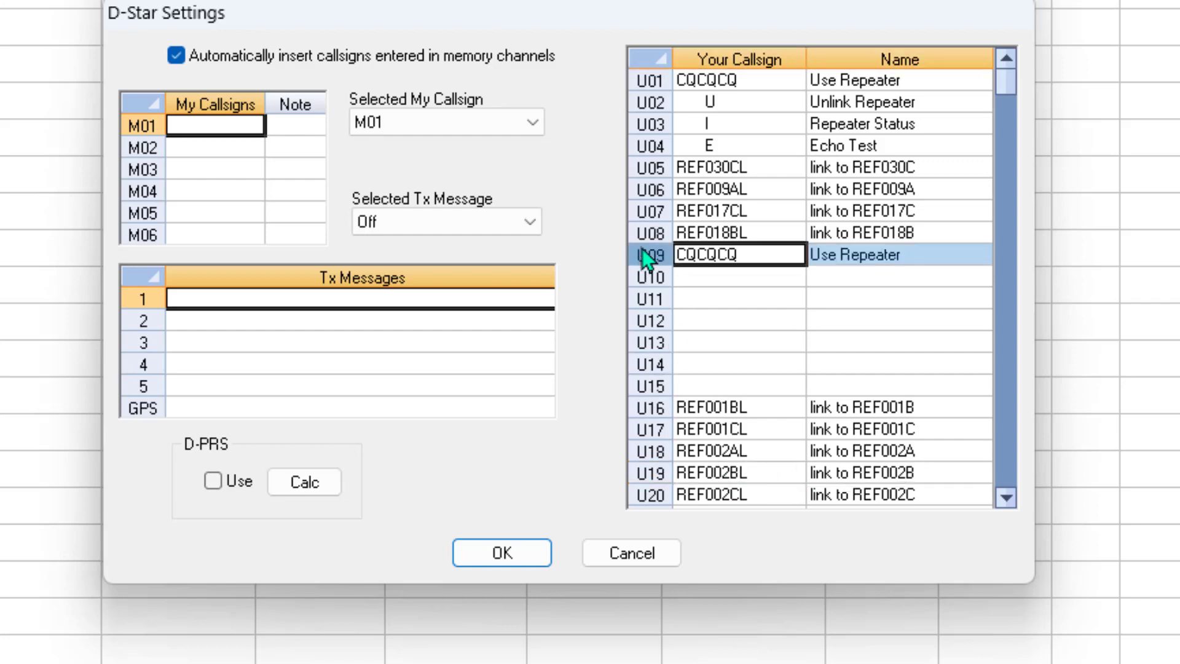
left_click(649, 168)
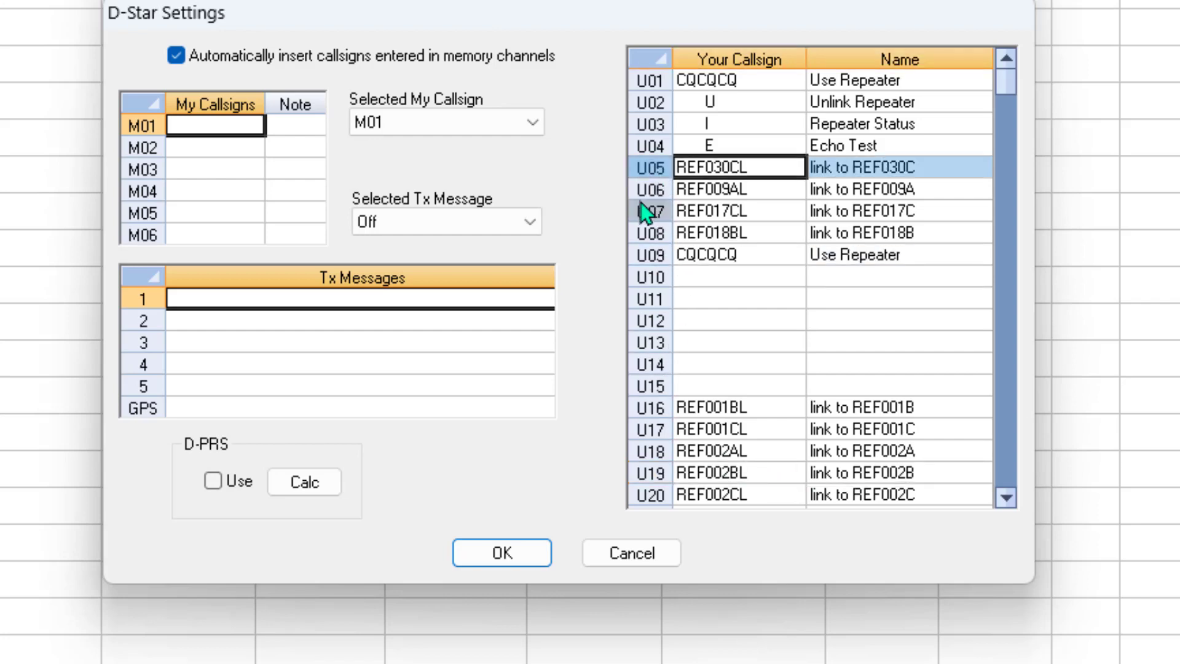
left_click(646, 213)
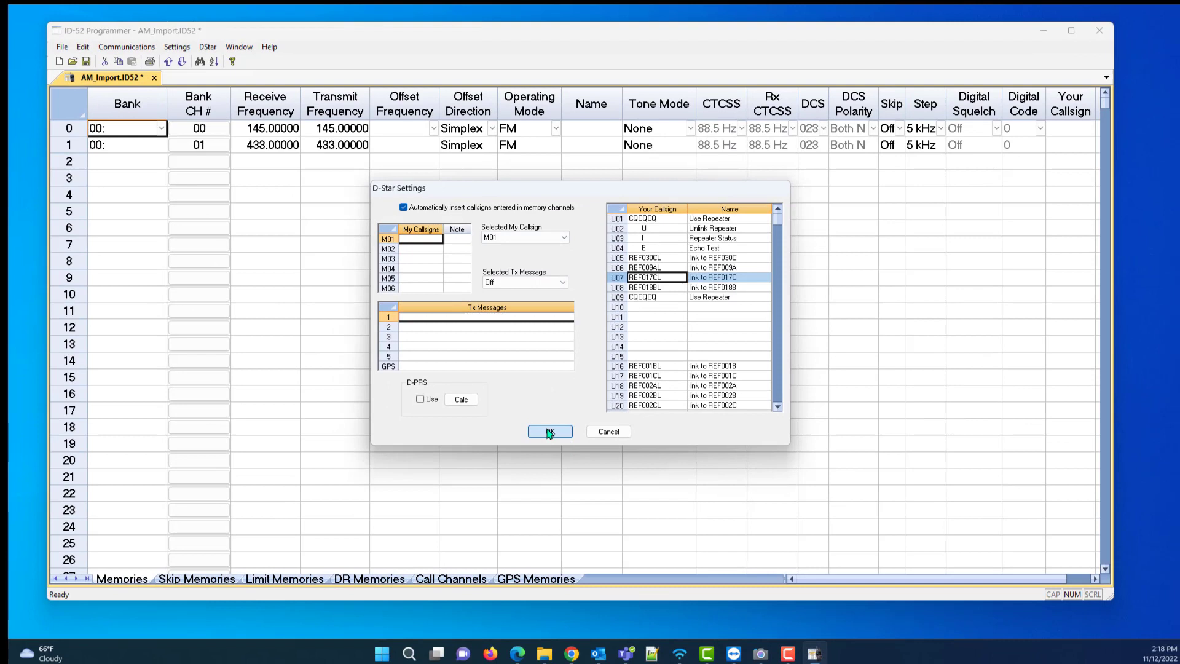
Step: Accept the D-Star settings and send the programming data to the radio
left_click(550, 432)
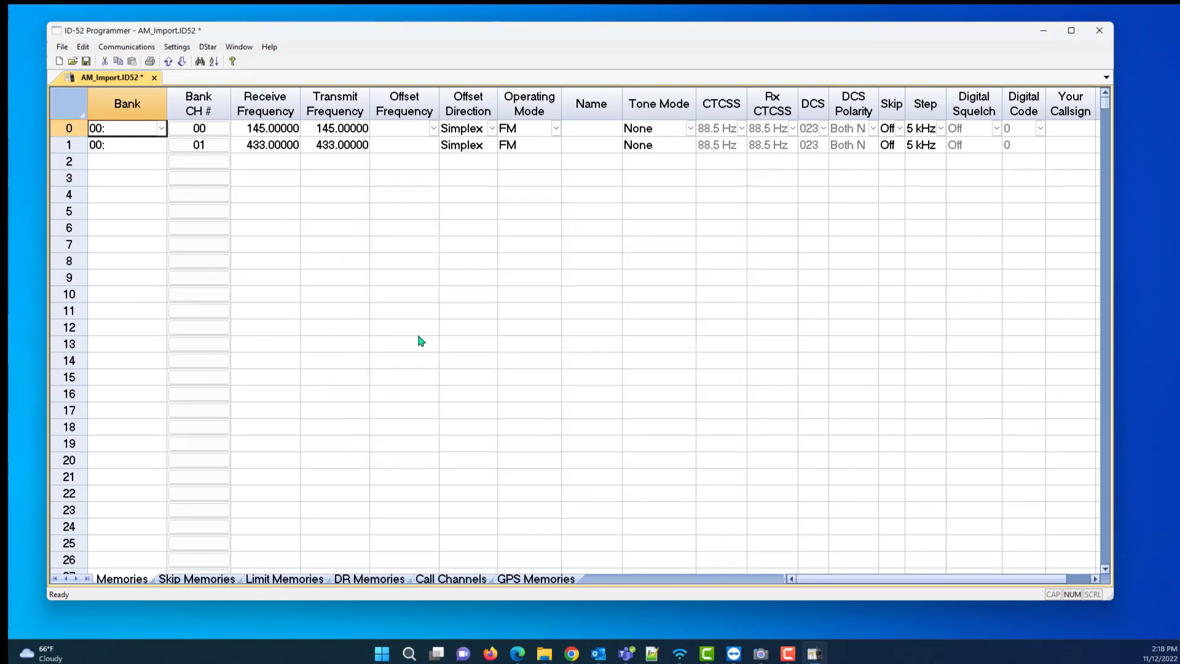
left_click(120, 48)
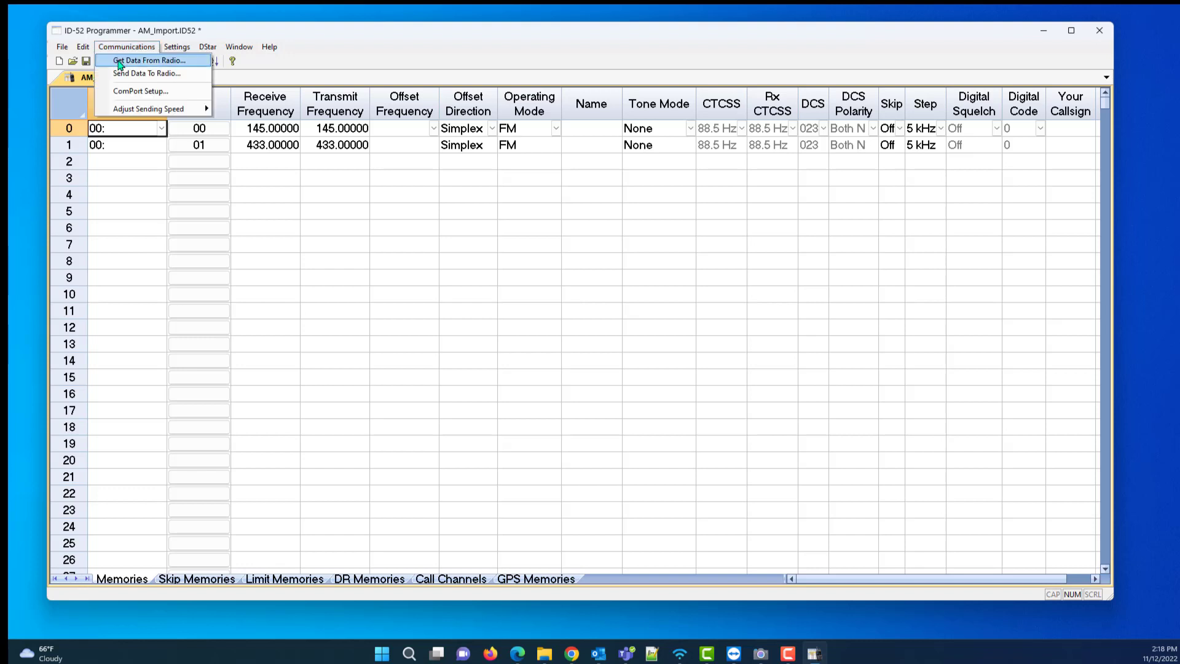
left_click(141, 73)
left_click(527, 378)
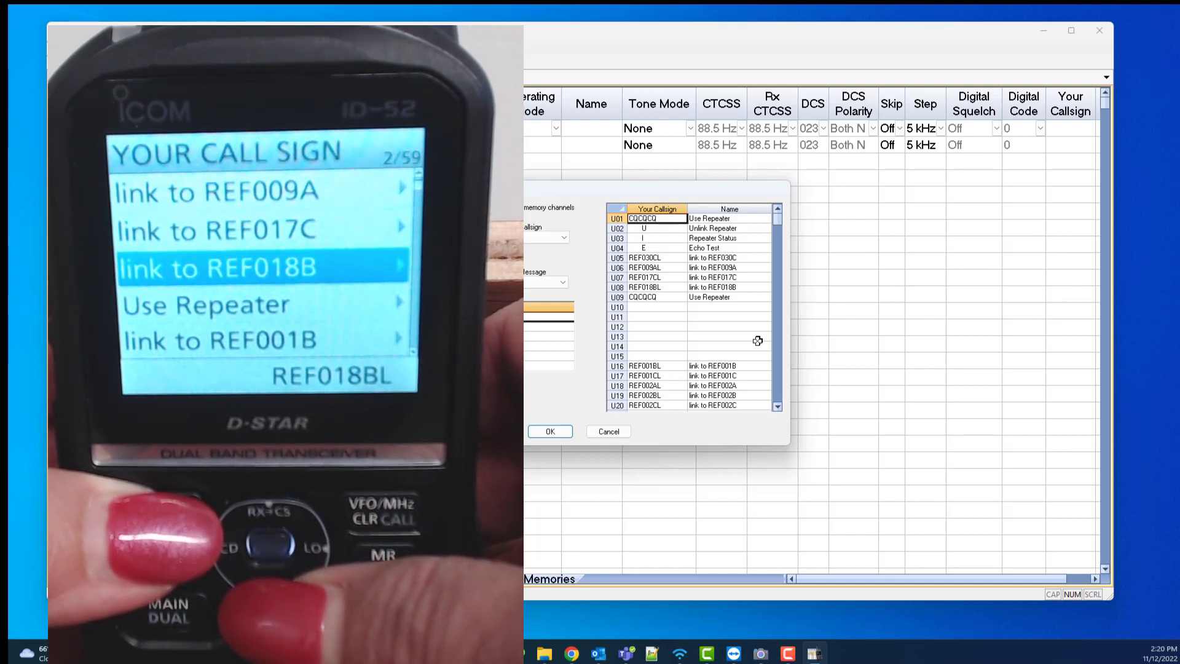
Step: Select the link to REF001B row at U16 in the Your Callsign list
left_click(753, 365)
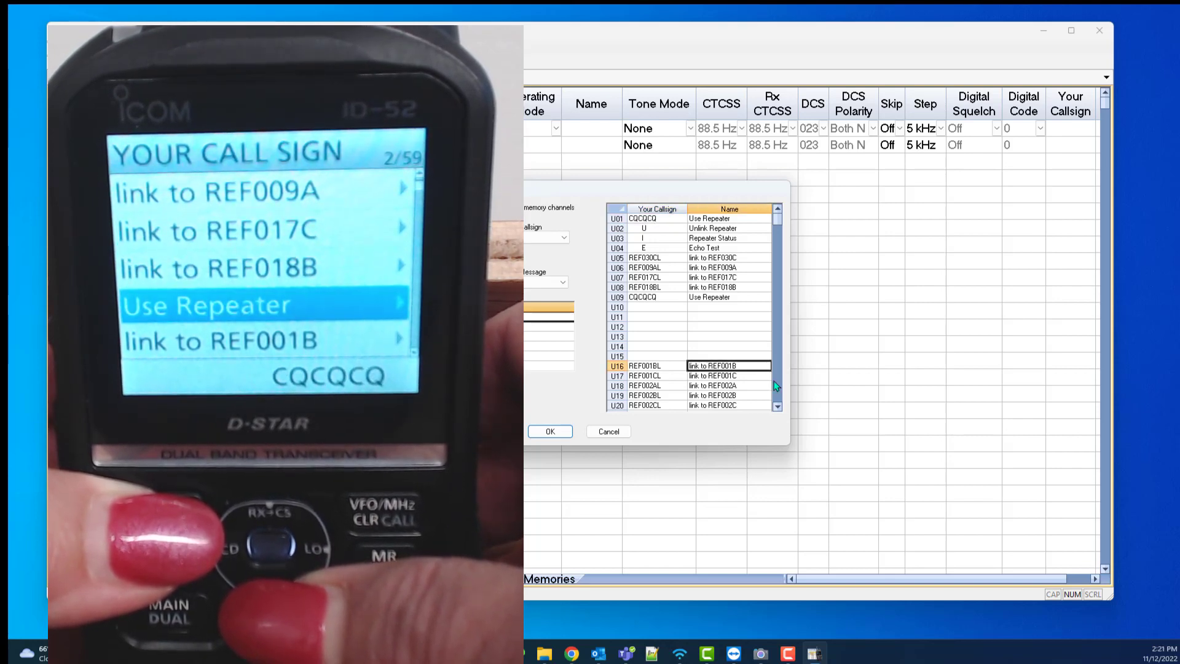
left_click(617, 366)
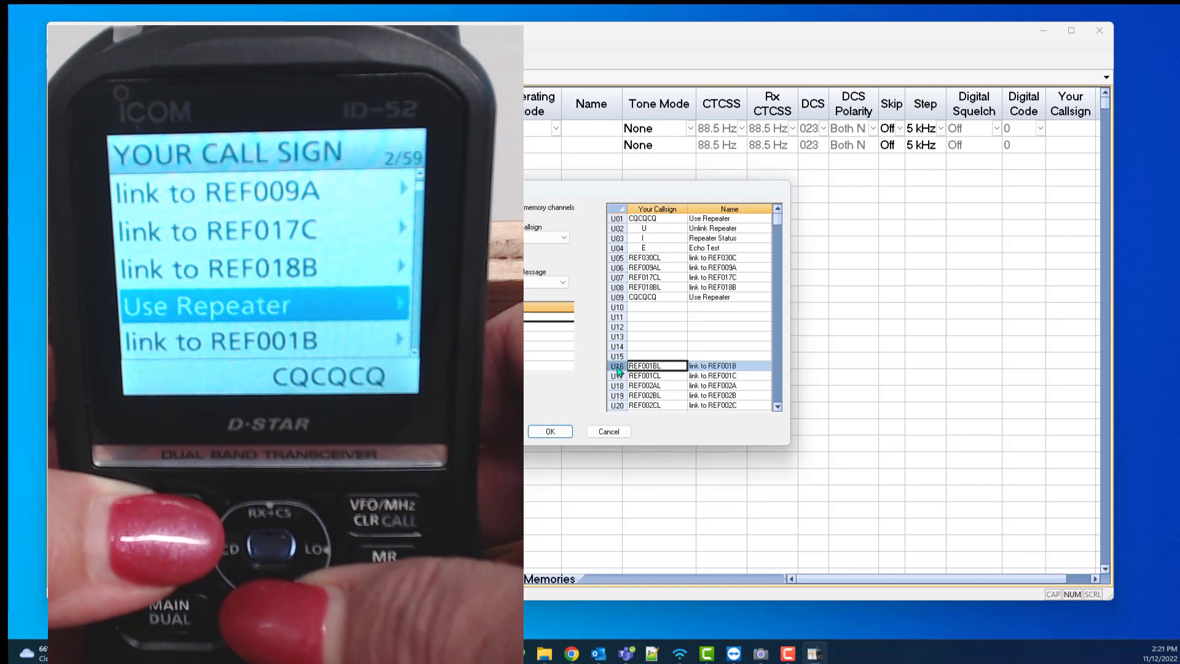
Step: Select blank row U10 below the second Use Repeater entry in the Your Callsign list and close the D-Star settings
left_click(621, 307)
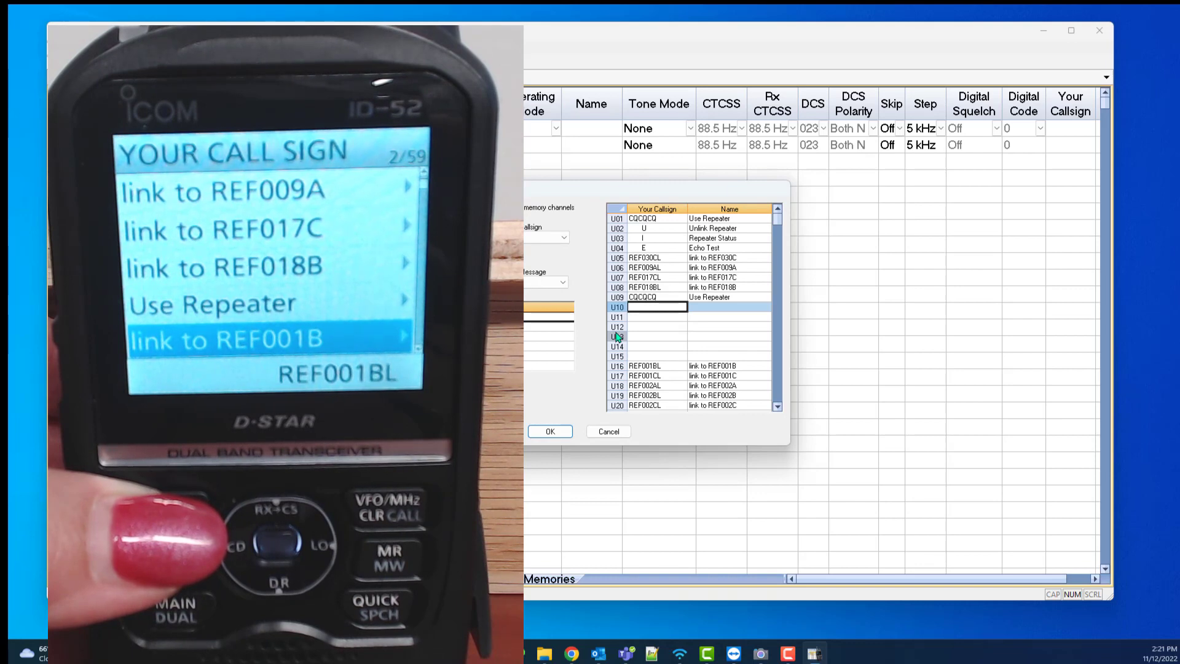
left_click(549, 431)
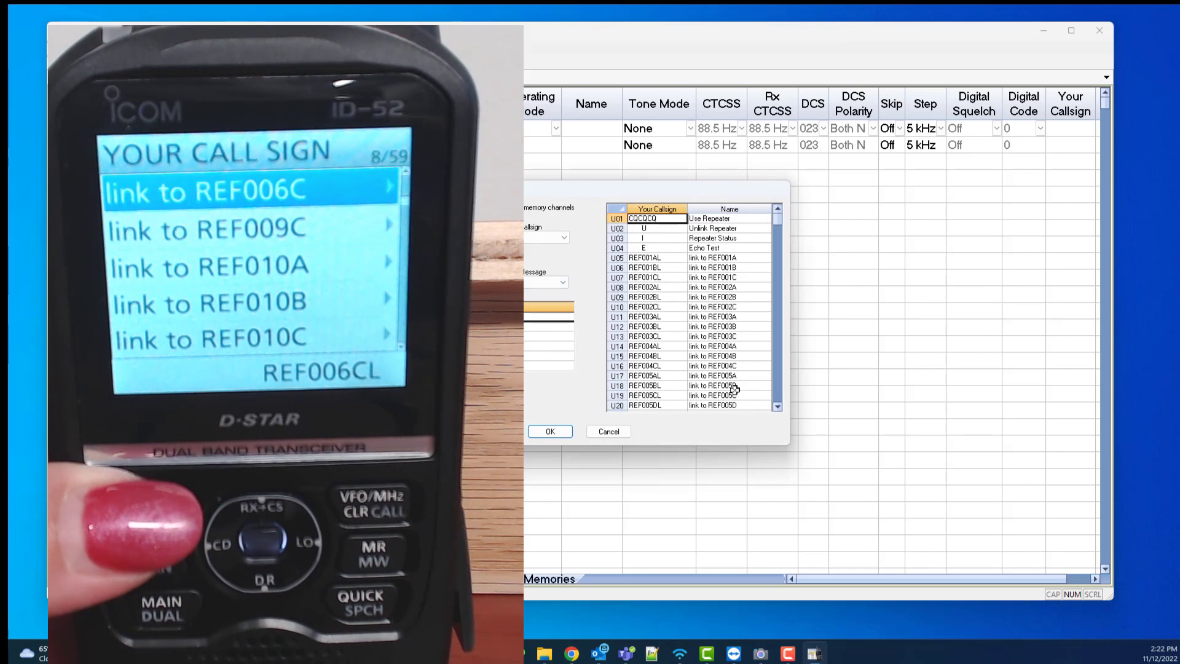
left_click(612, 434)
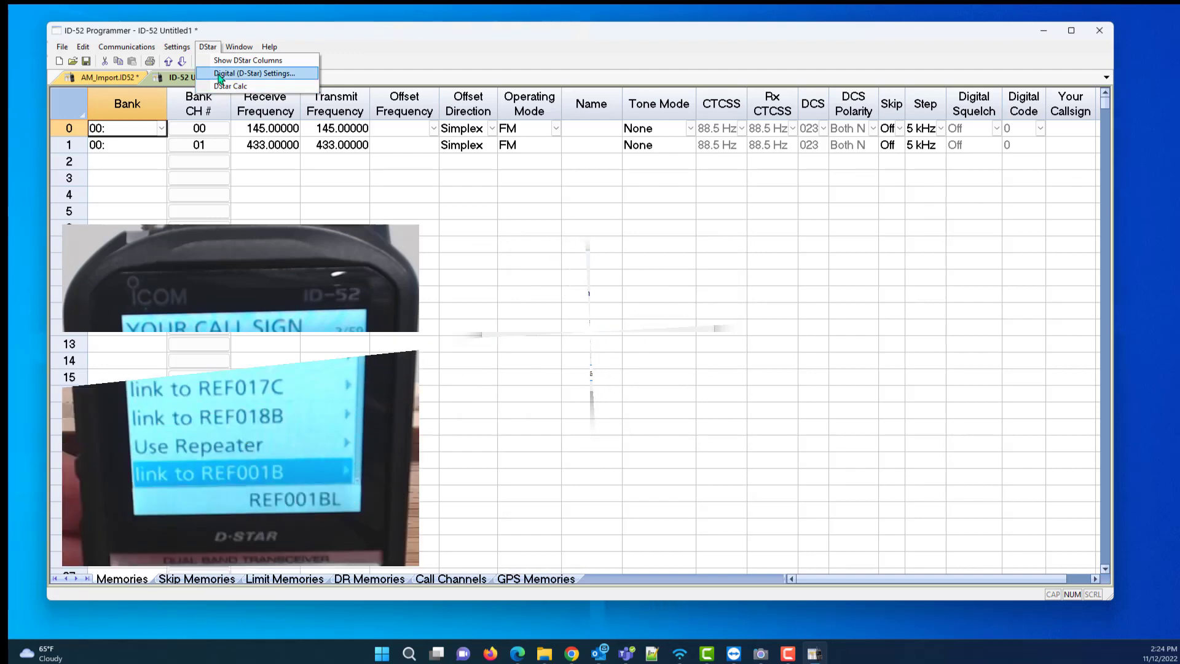
Step: Reopen the Digital (D-Star) Settings and select the link to REF006C row at U36 in the Your Callsign list
left_click(239, 71)
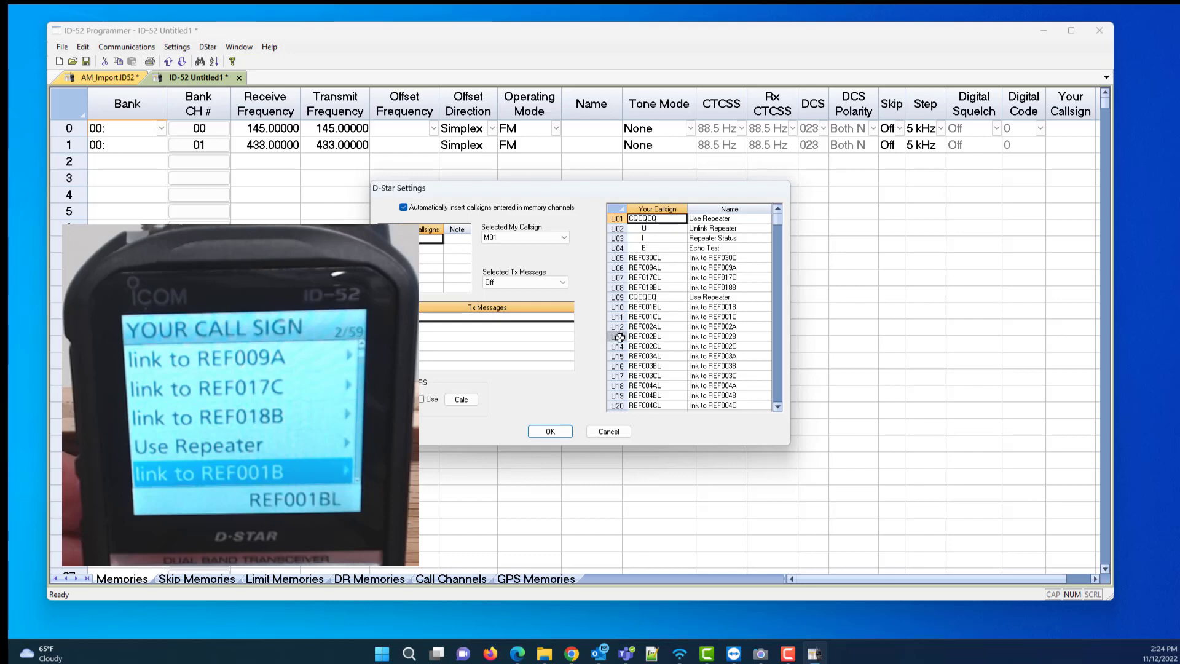
left_click(778, 407)
left_click(778, 407)
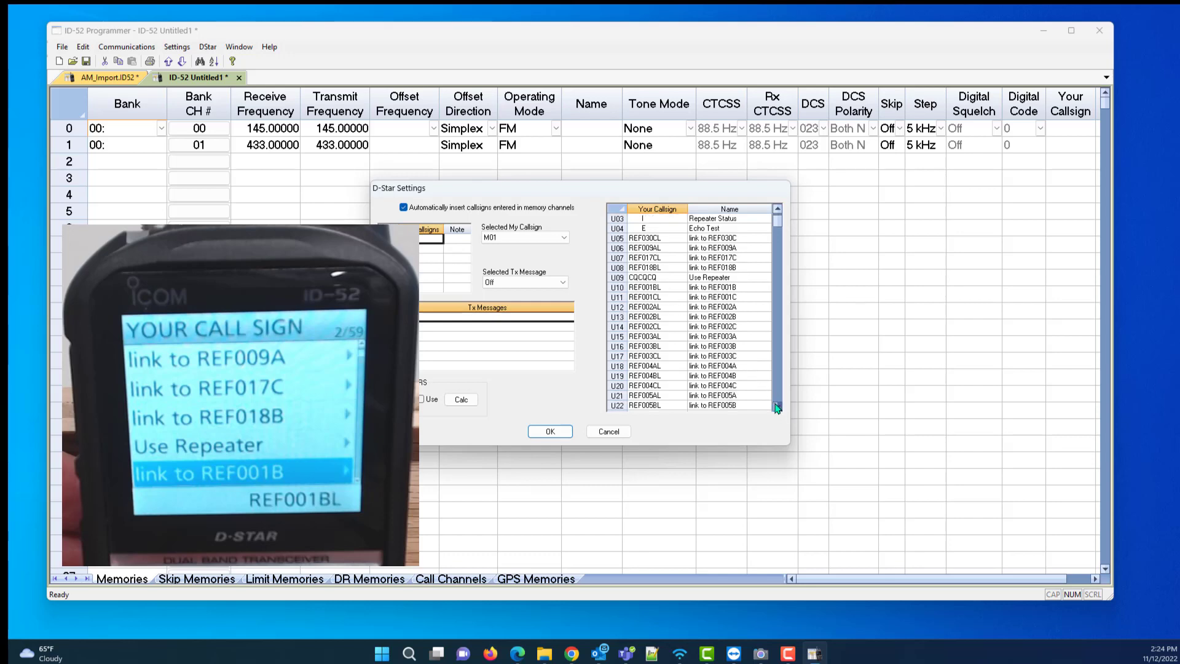
left_click(778, 407)
left_click(778, 407)
left_click(778, 407)
left_click(778, 406)
left_click(777, 407)
left_click(777, 406)
left_click(777, 407)
left_click(777, 407)
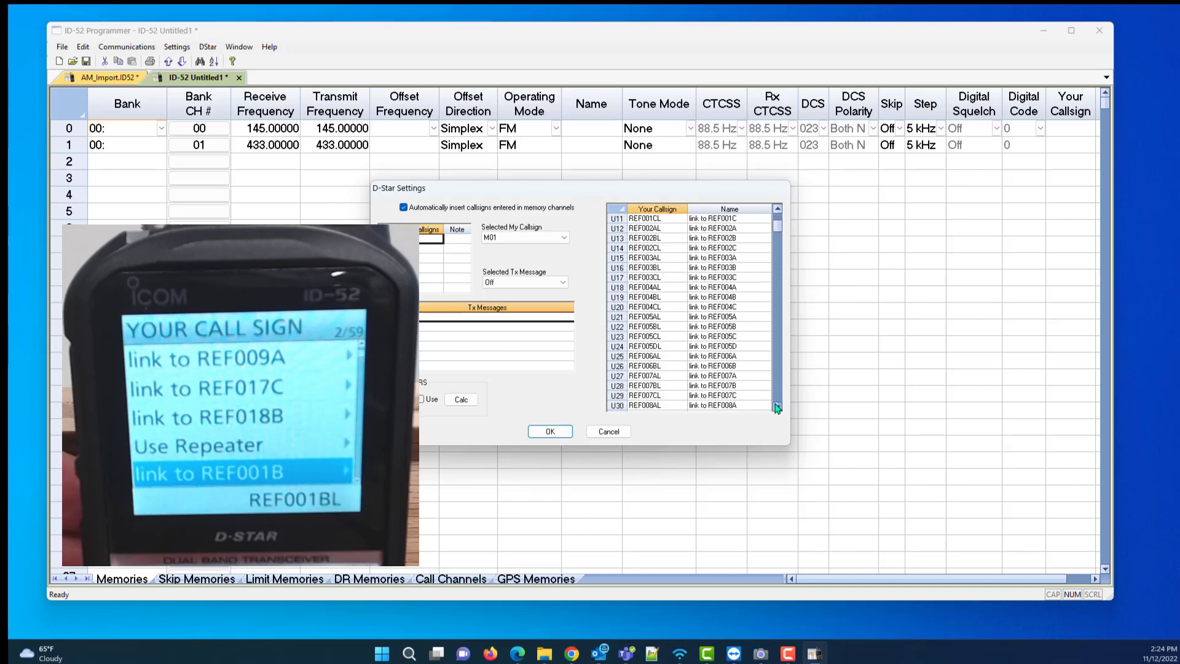
left_click(778, 407)
left_click(778, 407)
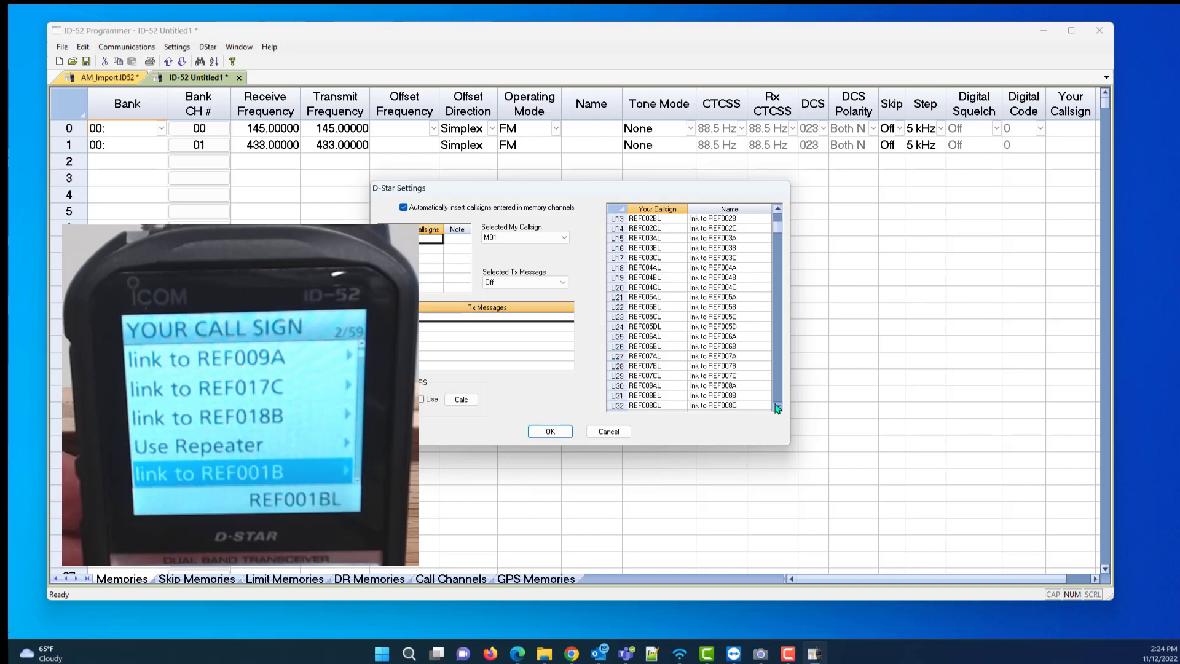
left_click(777, 407)
left_click(777, 406)
scroll(612, 400, "down", 1)
left_click(613, 398)
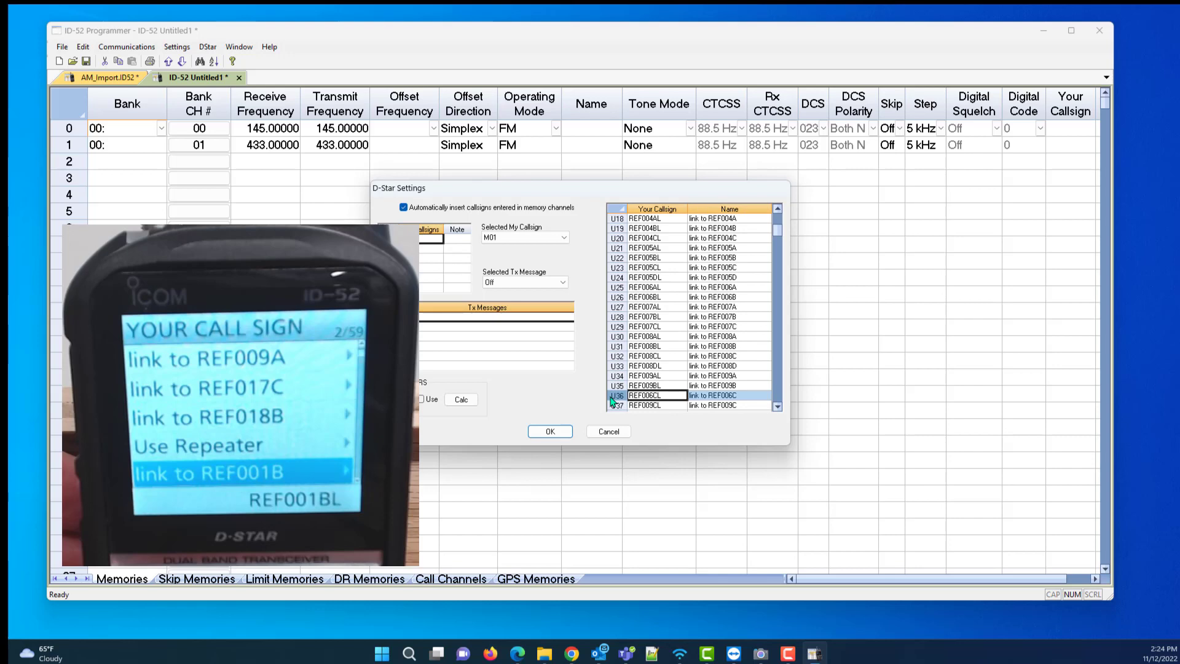